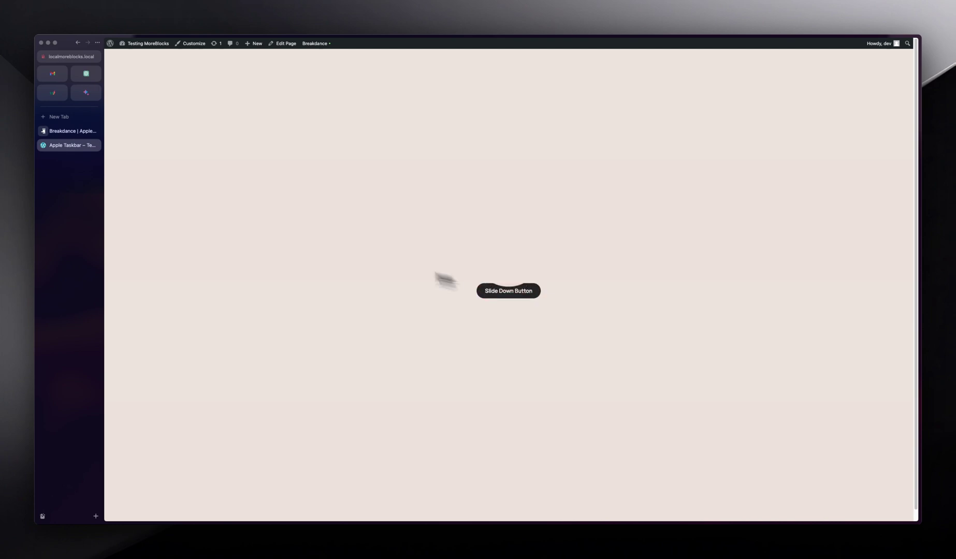
# - Switch to the Breakdance editor tab showing the Apple Taskbar page
pyautogui.click(71, 134)
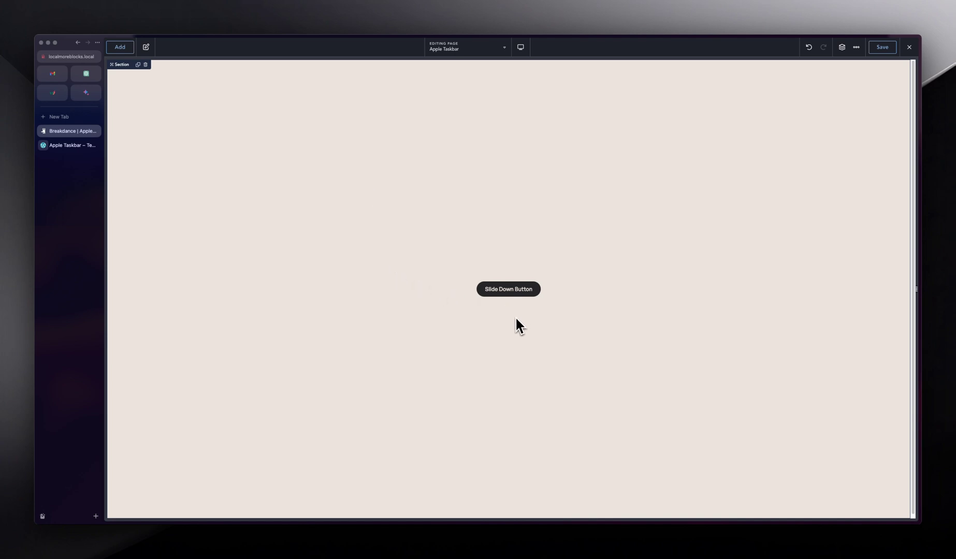
# - Delete the Slide Down Button from the section and save the page
pyautogui.click(497, 291)
pyautogui.press('Delete')
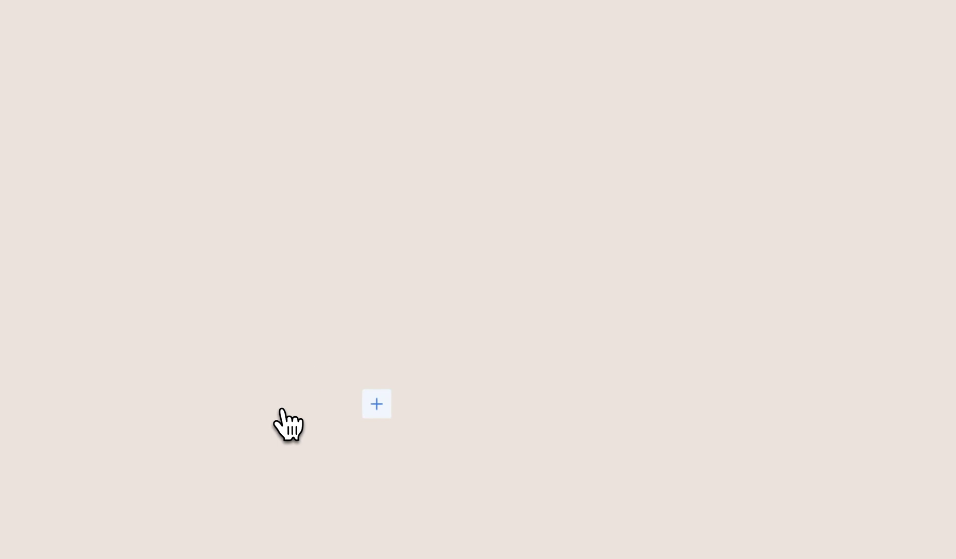
pyautogui.click(878, 21)
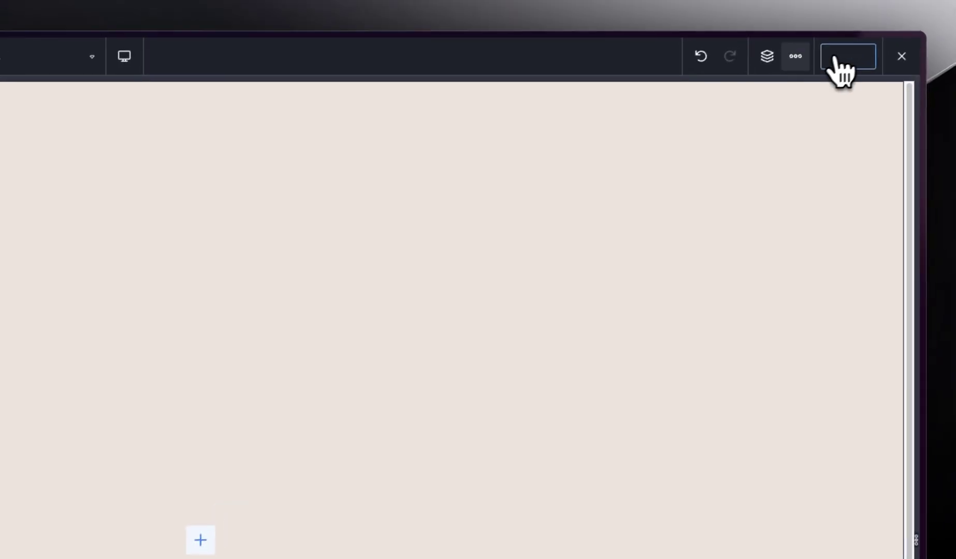
# - Remove the #theslidebtt hover and button::after selectors, then save
pyautogui.click(796, 57)
pyautogui.click(821, 121)
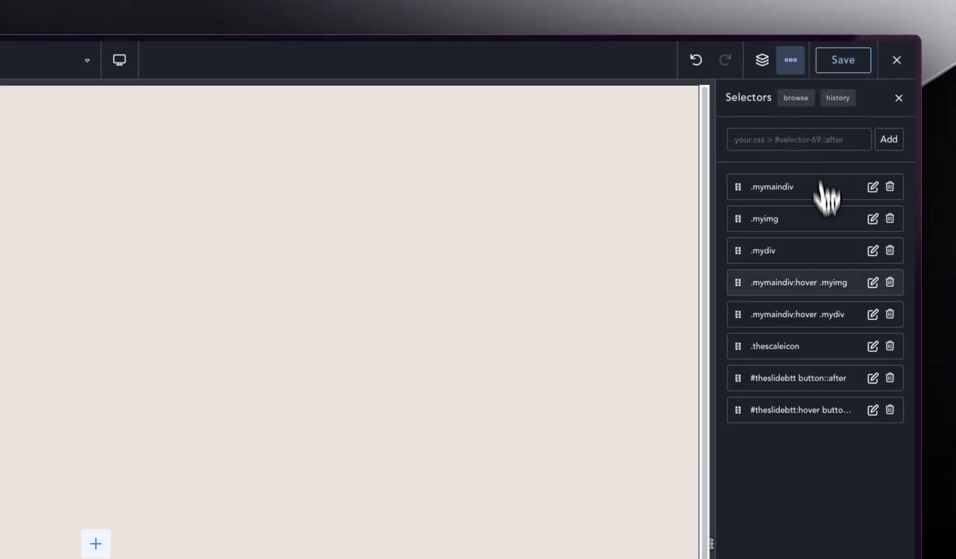
pyautogui.click(889, 409)
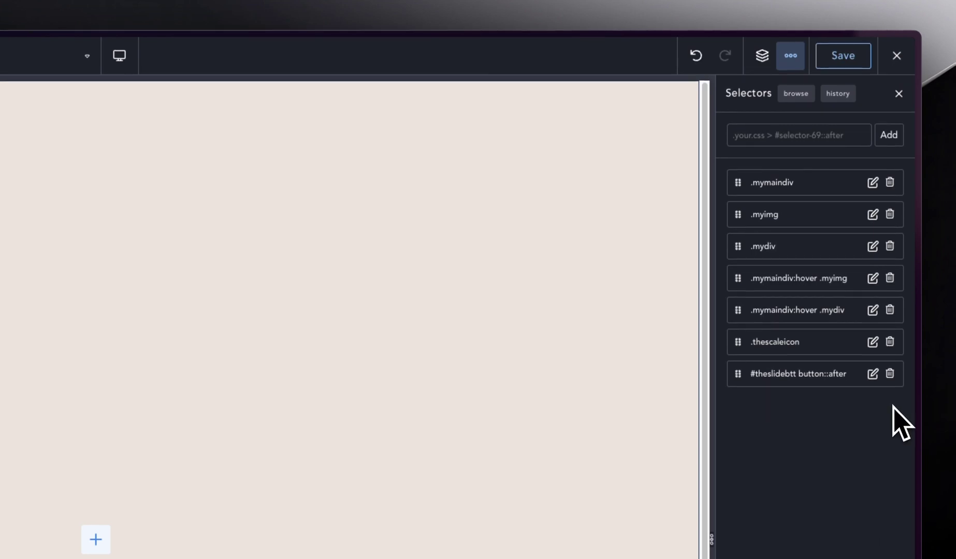
pyautogui.click(889, 374)
pyautogui.click(847, 55)
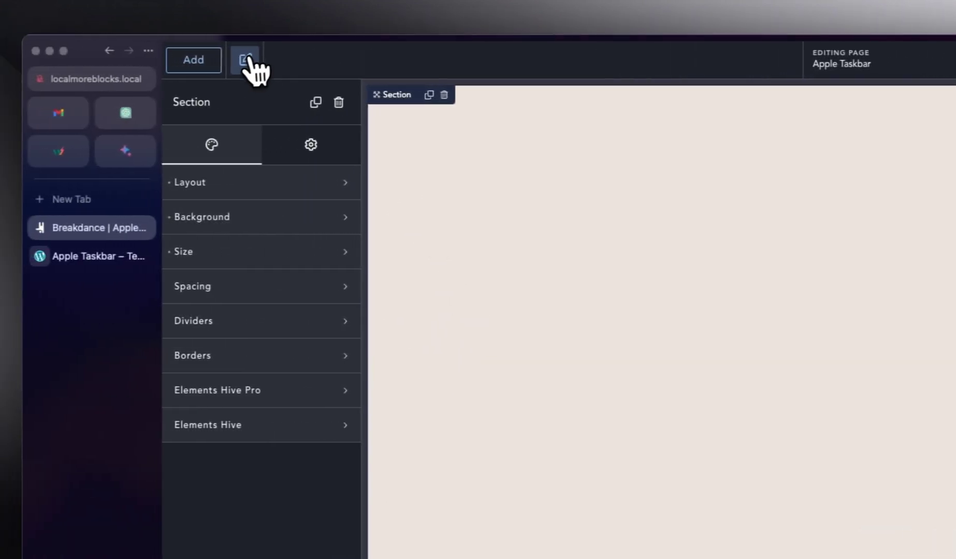
pyautogui.click(247, 60)
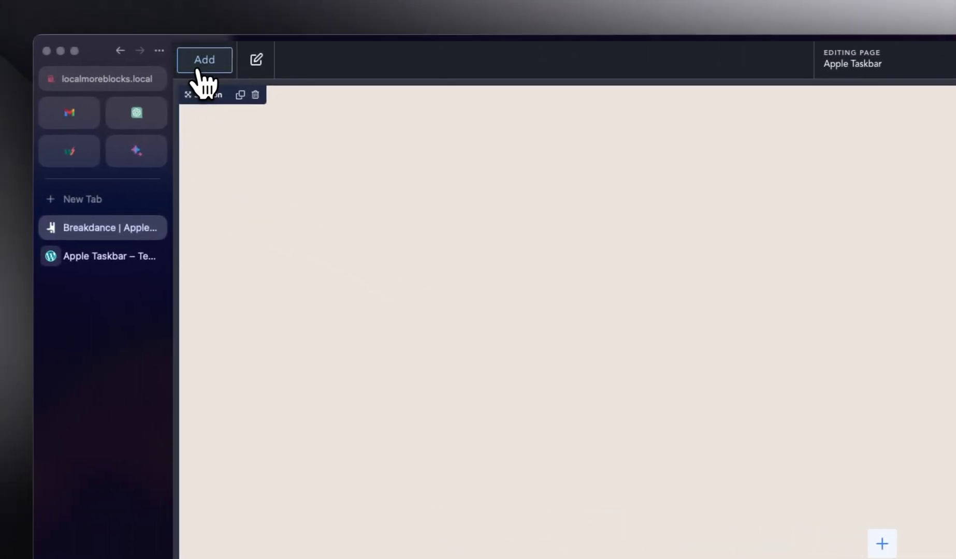
# - Drop a Button element into the empty section and label it 'Moreblocks Button'
pyautogui.click(200, 70)
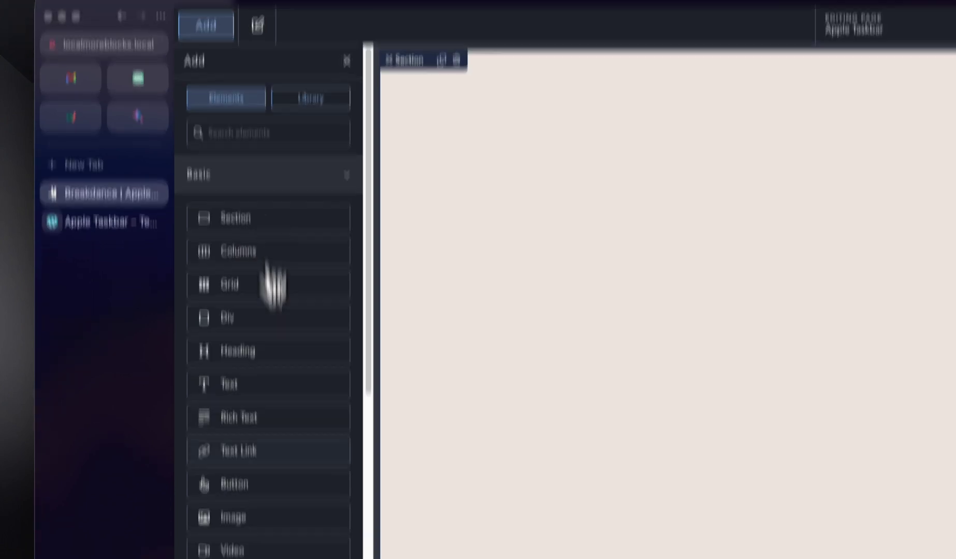
pyautogui.moveTo(256, 479); pyautogui.dragTo(797, 259)
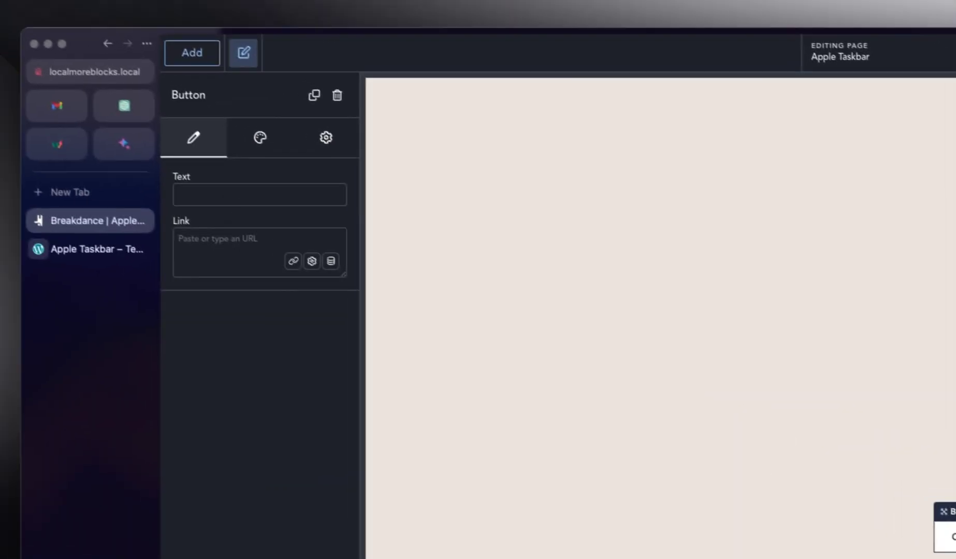
pyautogui.click(245, 203)
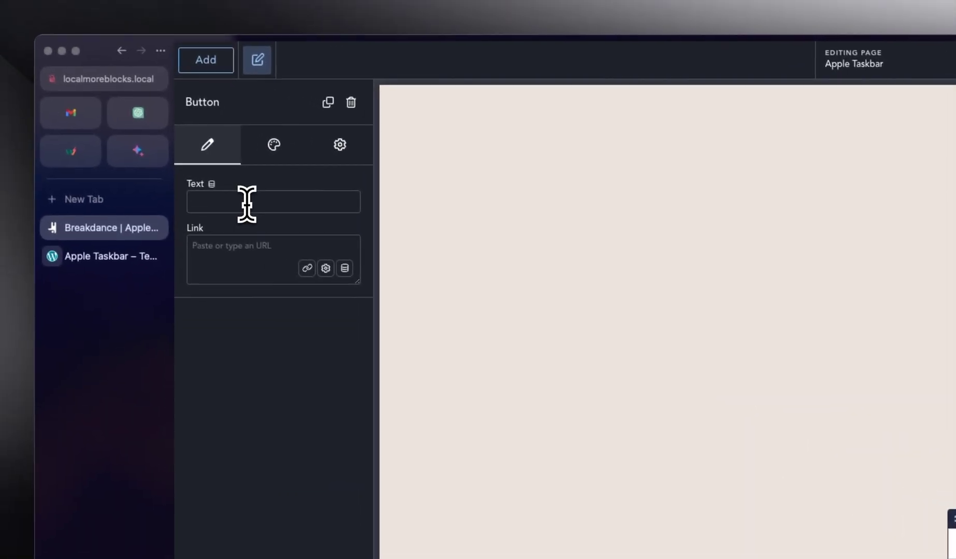
pyautogui.write('M')
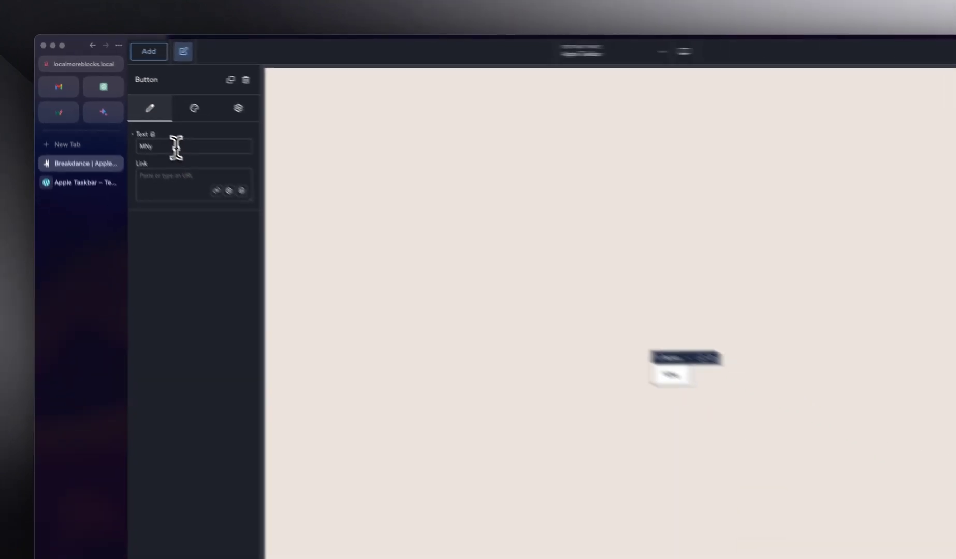
pyautogui.write('y')
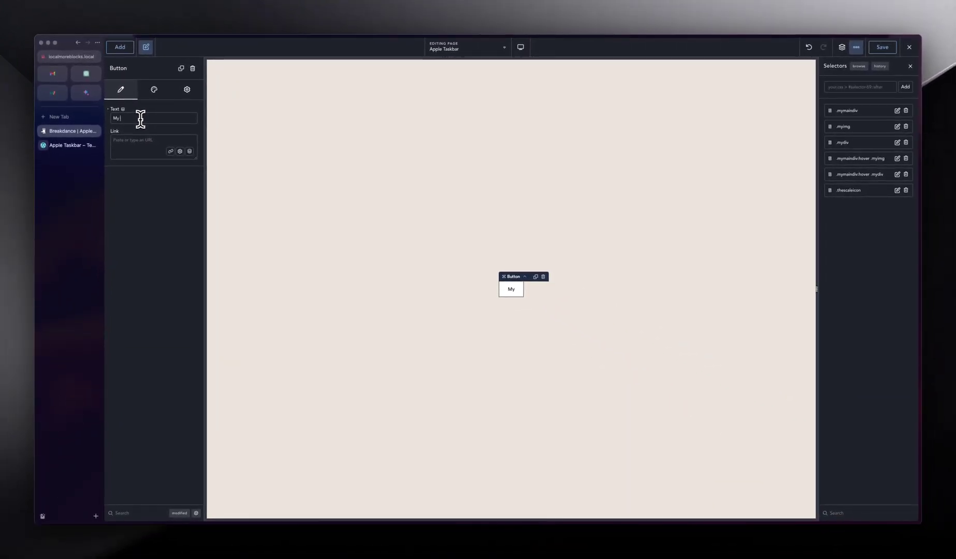
pyautogui.press('BackSpace')
pyautogui.press('BackSpace')
pyautogui.write('Moreblocks')
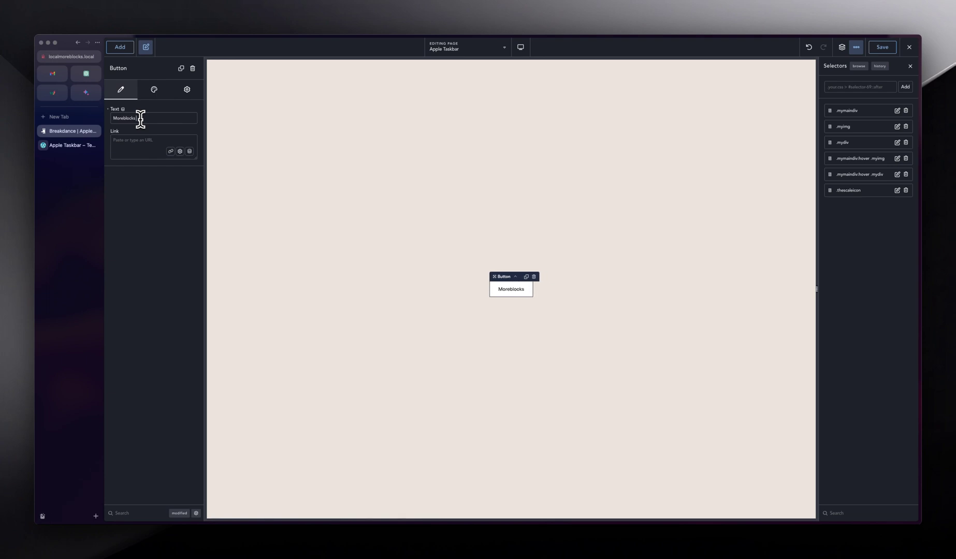
pyautogui.write(' Button')
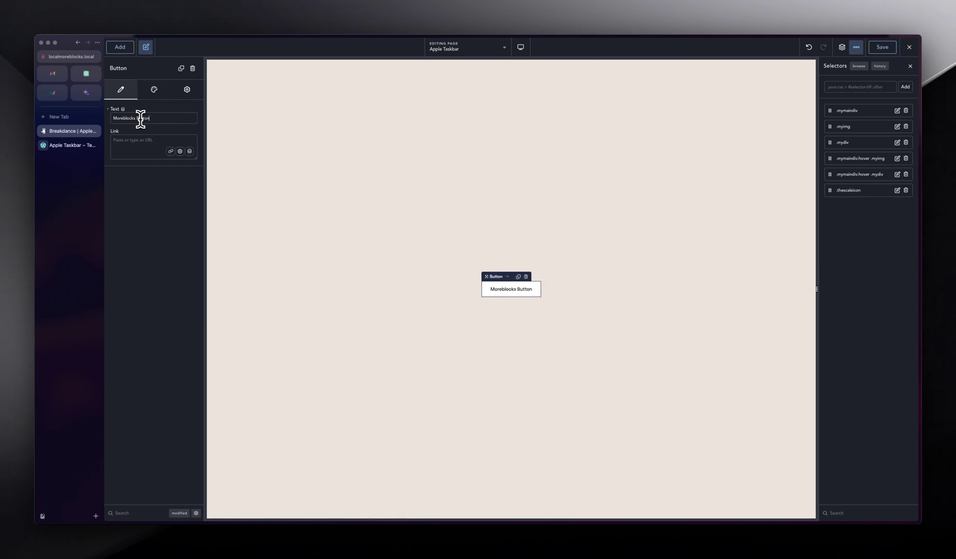
# - Switch the button to a Custom style with Round corners
pyautogui.click(154, 91)
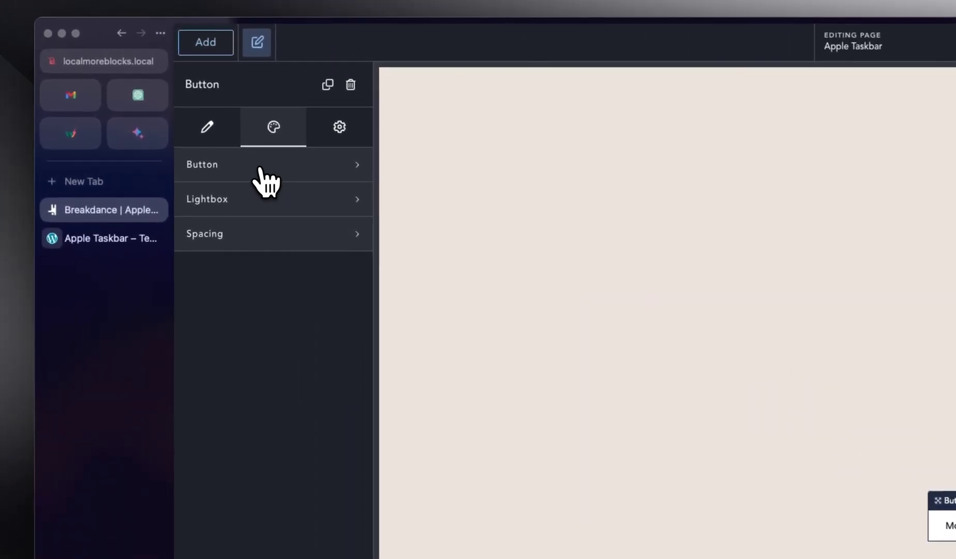
pyautogui.click(276, 162)
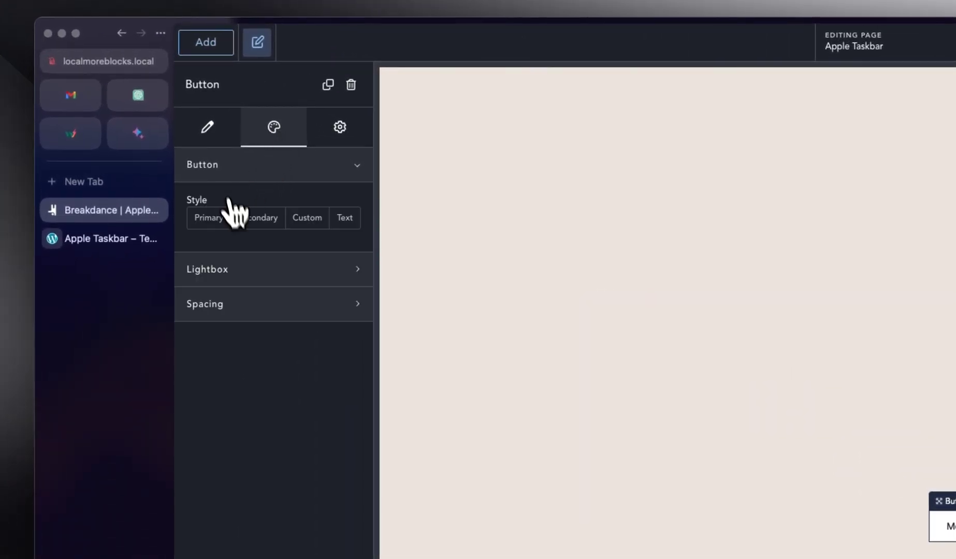
pyautogui.click(307, 220)
pyautogui.click(347, 253)
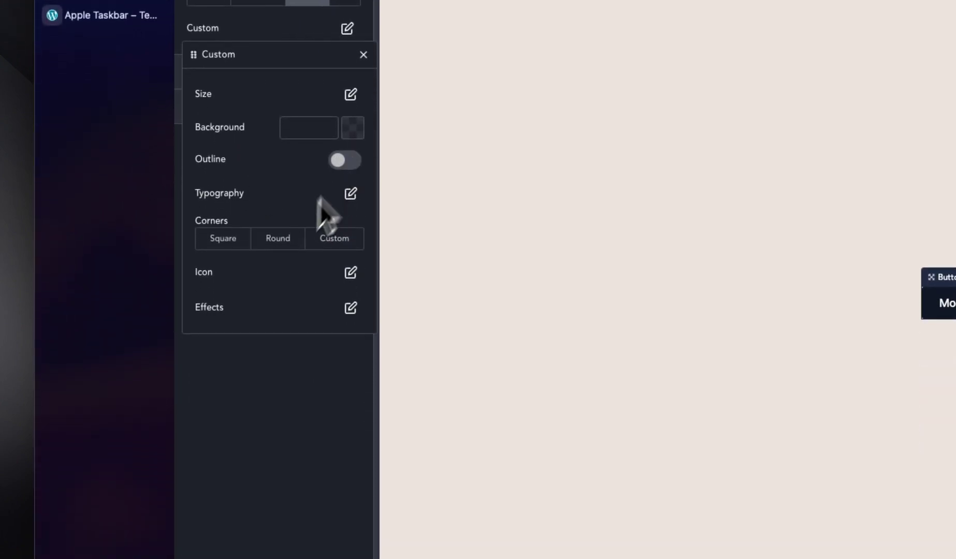
pyautogui.click(279, 239)
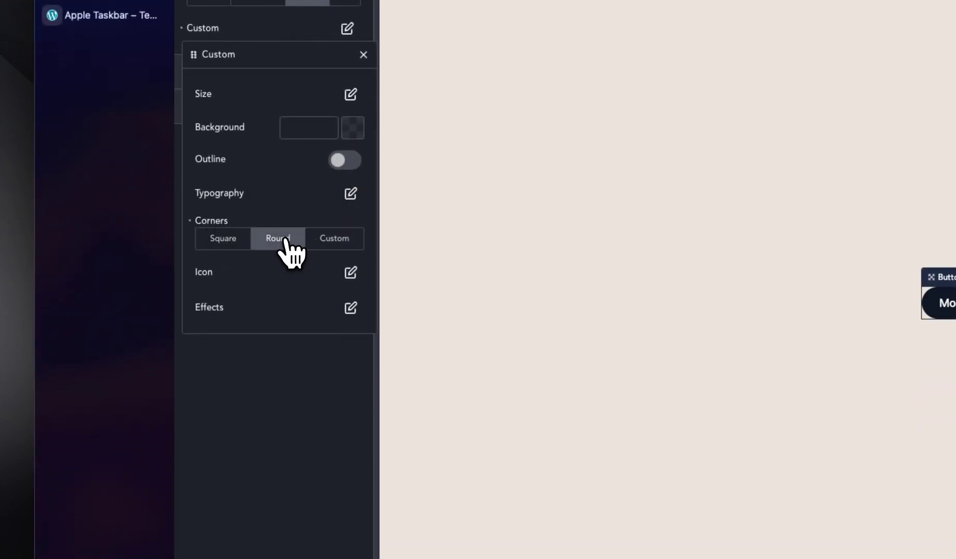
# - Set the button's typography font size to 0.9rem
pyautogui.click(350, 193)
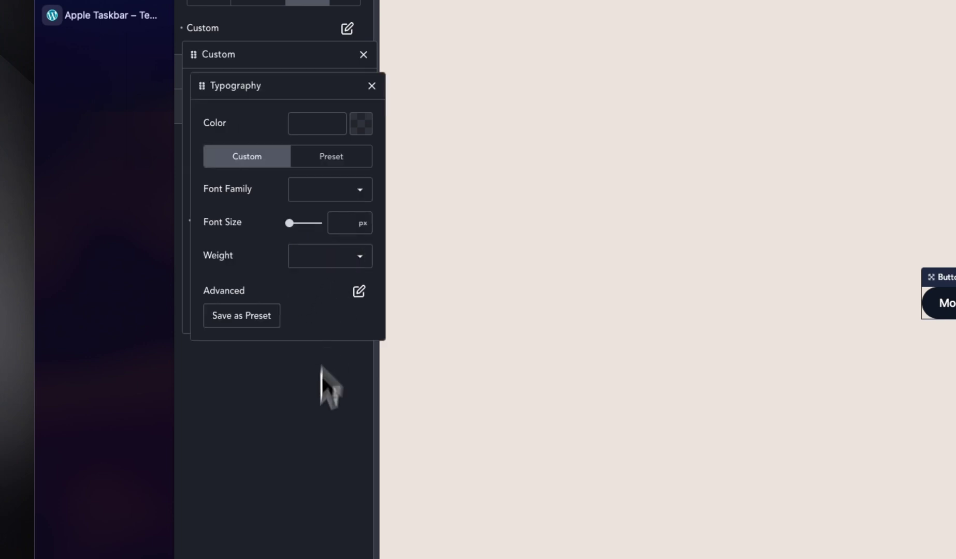
pyautogui.click(344, 219)
pyautogui.write('0.9')
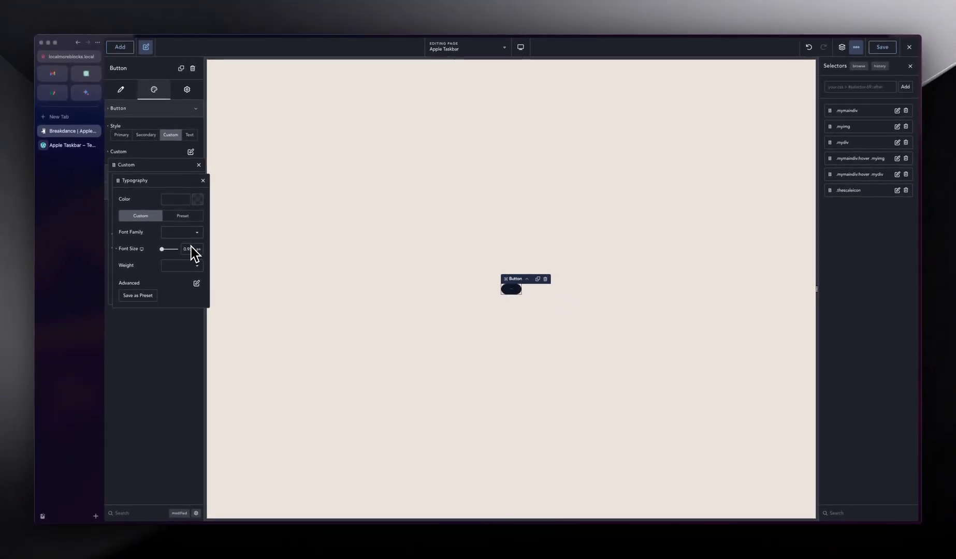
pyautogui.write('rem')
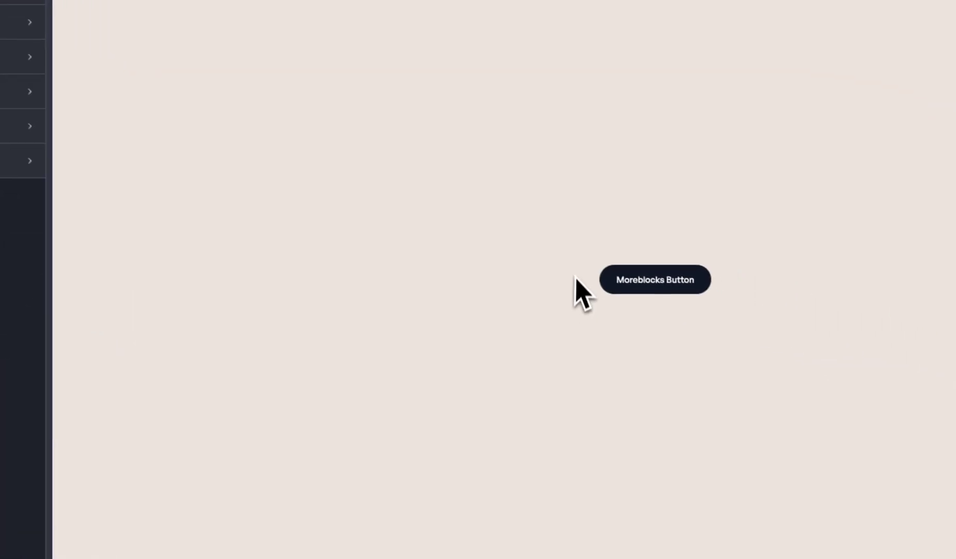
# - Set the button's custom background colour to the Headings colour
pyautogui.click(668, 277)
pyautogui.click(273, 179)
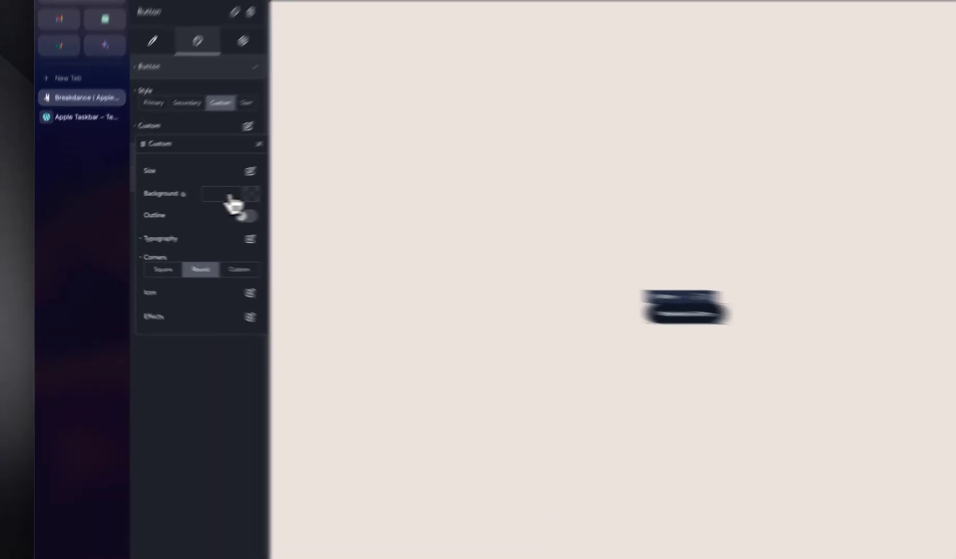
pyautogui.click(172, 202)
pyautogui.click(145, 314)
pyautogui.click(291, 176)
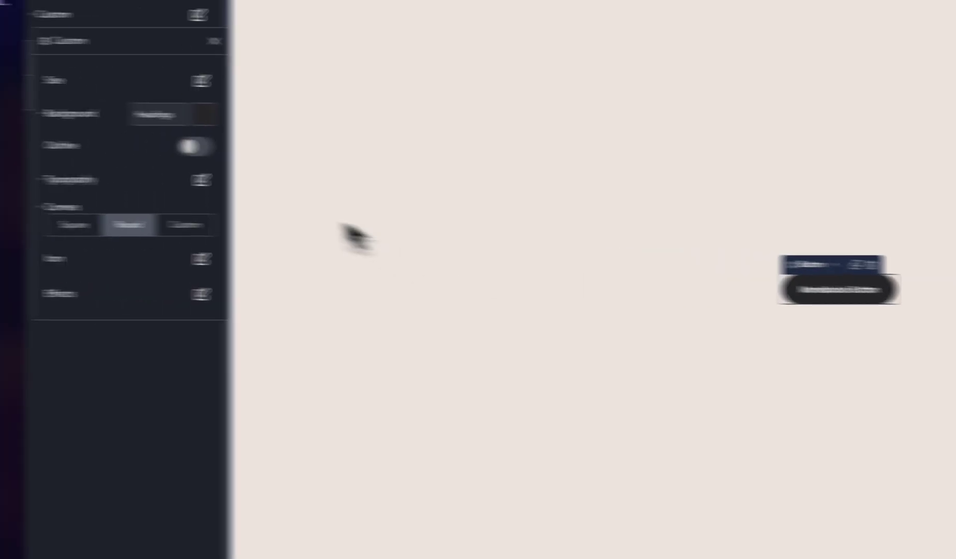
# - Turn on the button outline with a preset swatch colour
pyautogui.click(204, 147)
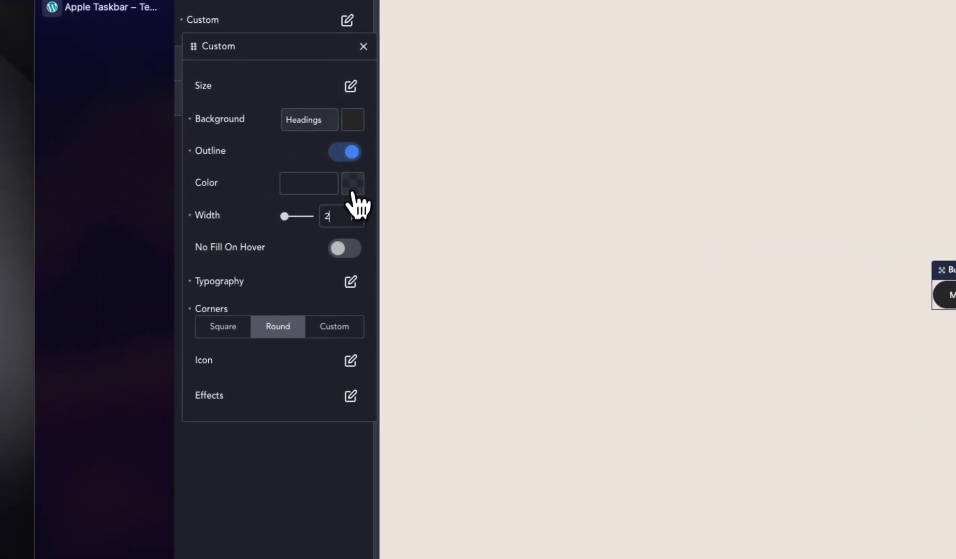
pyautogui.click(352, 185)
pyautogui.click(226, 410)
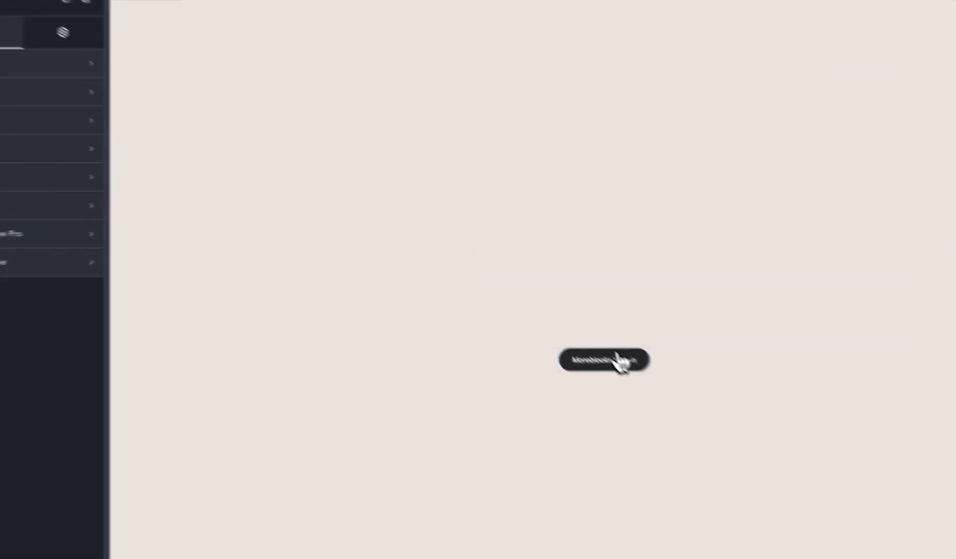
# - Start entering the ID mybtt in the button's Advanced settings
pyautogui.click(520, 291)
pyautogui.click(188, 90)
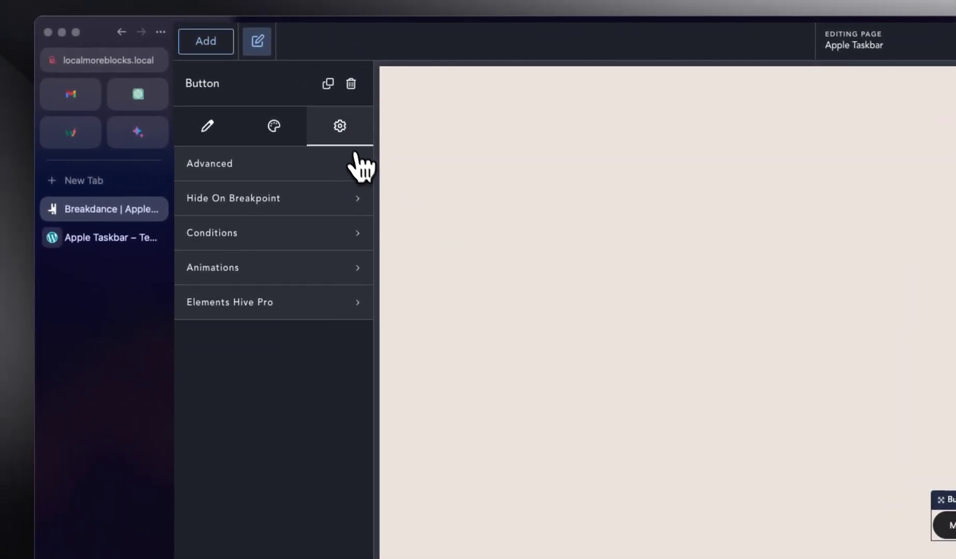
pyautogui.click(319, 165)
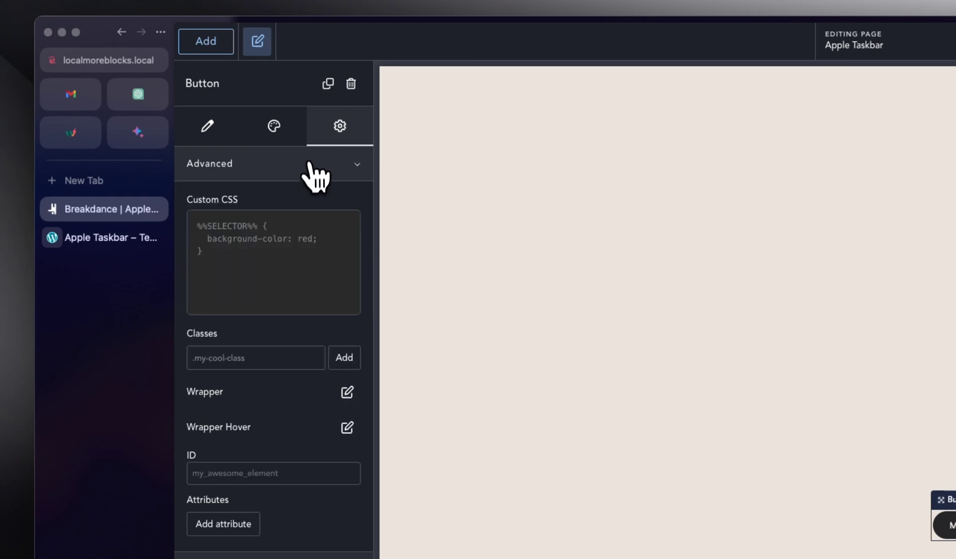
pyautogui.click(247, 357)
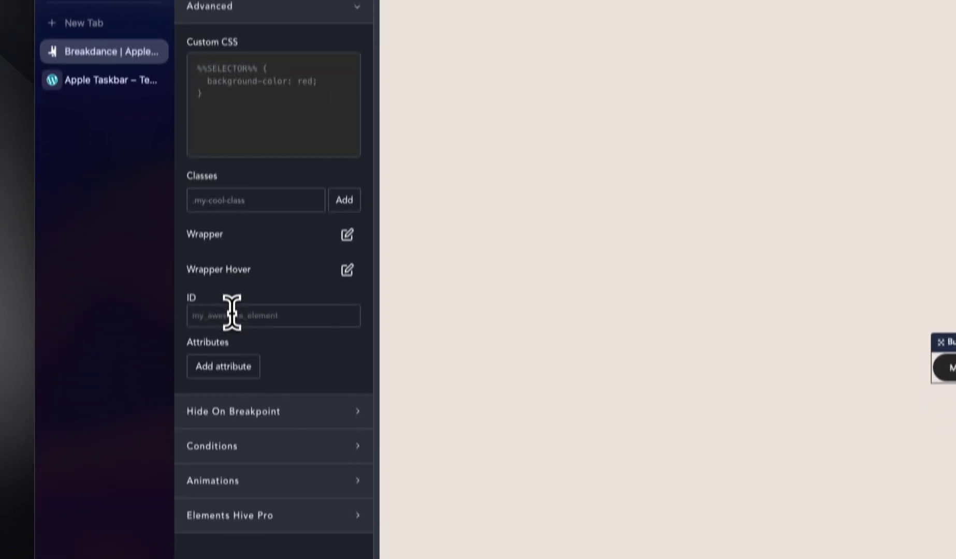
pyautogui.click(232, 313)
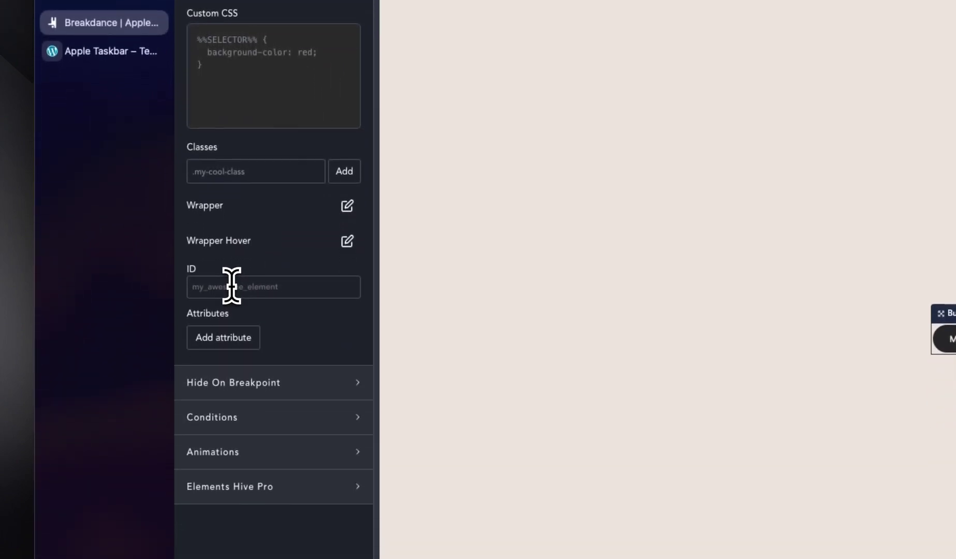
pyautogui.write('mybtt')
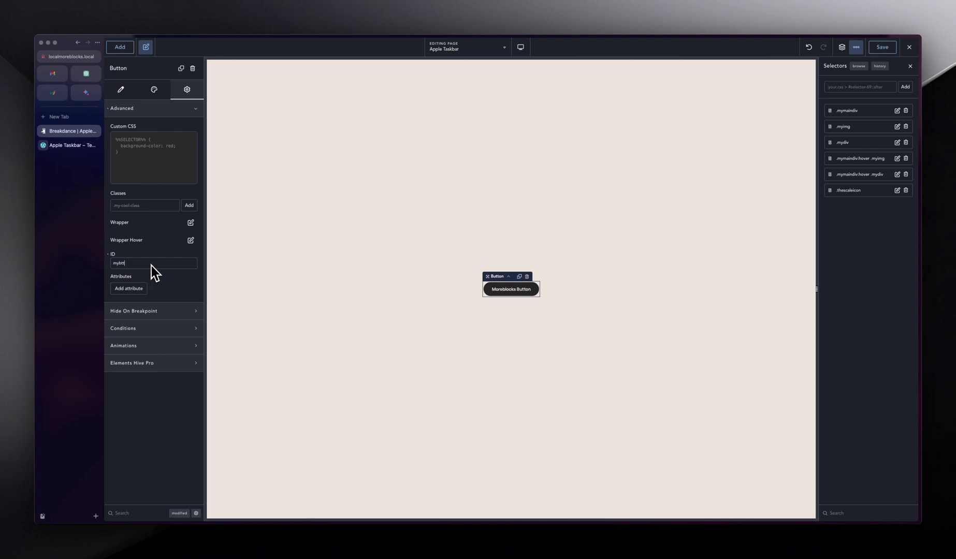
# - Select the mybtt ID and begin typing the #mybtt button::after selector
pyautogui.press('super+a')
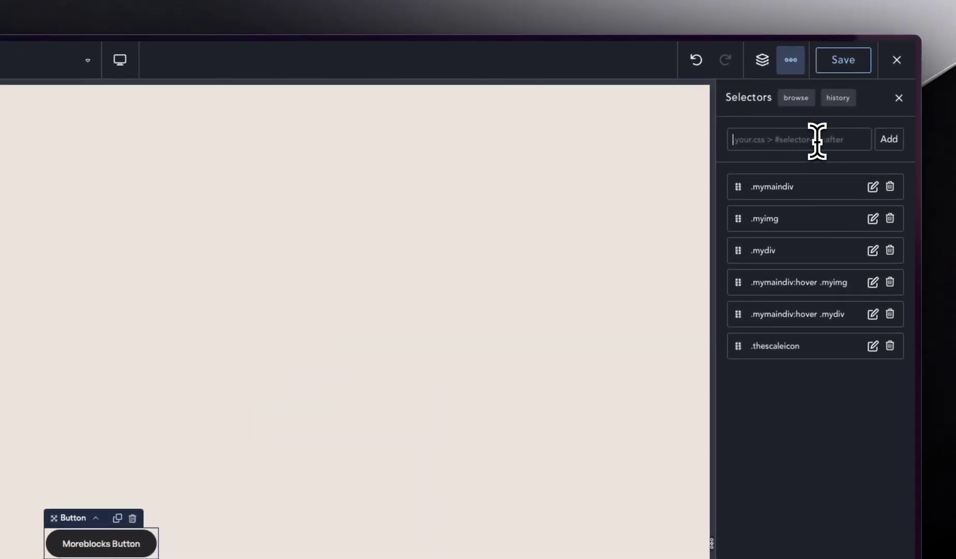
pyautogui.write('#')
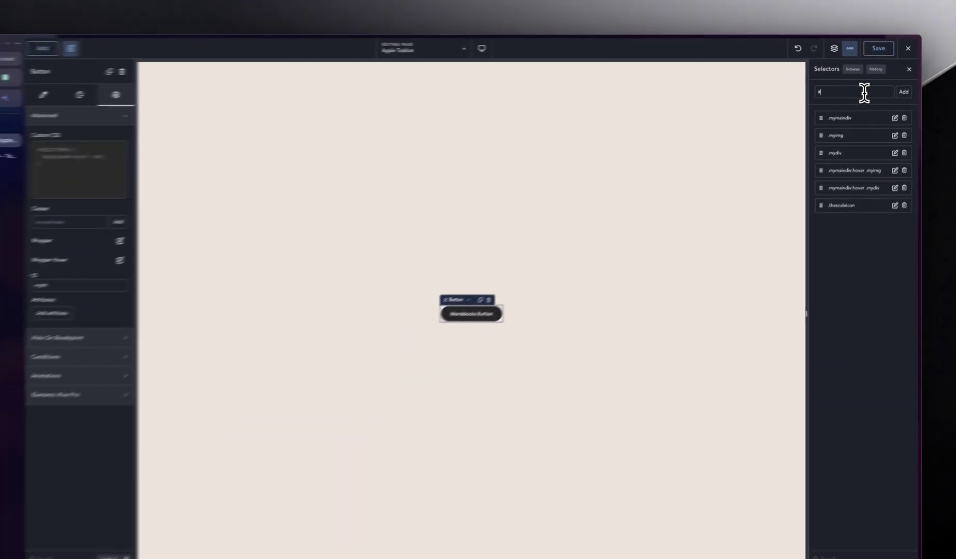
pyautogui.write('mybtt button::after')
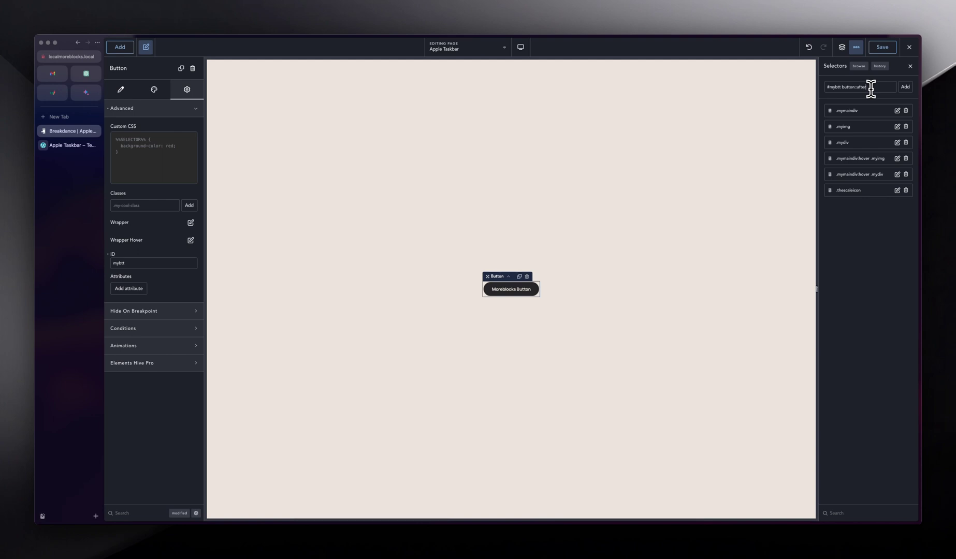
# - Add the #mybtt button::after selector and give it custom CSS content: ''
pyautogui.click(904, 87)
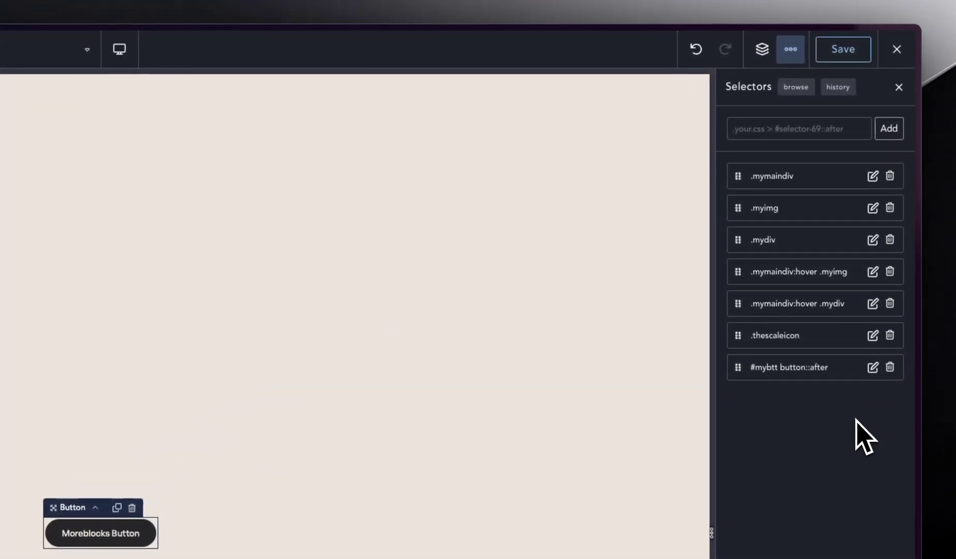
pyautogui.click(873, 368)
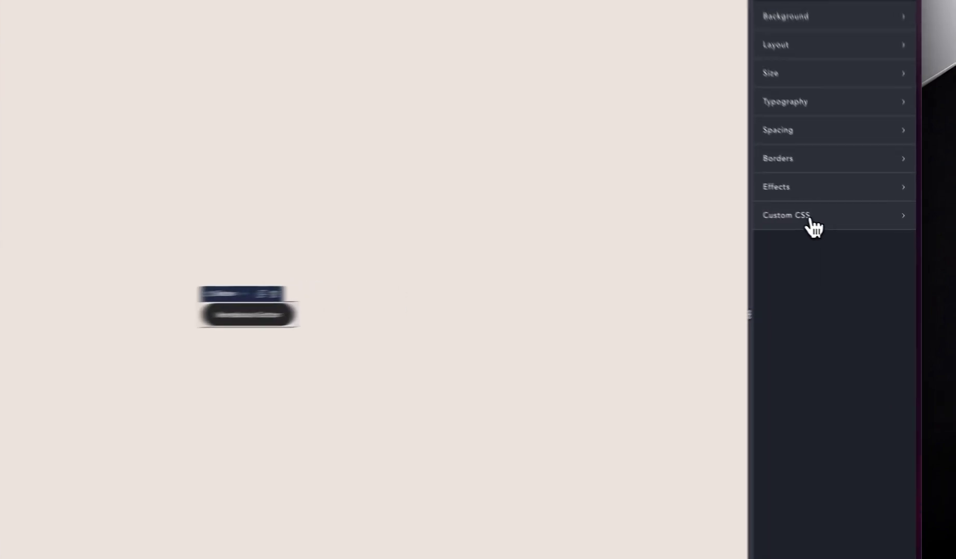
pyautogui.click(849, 229)
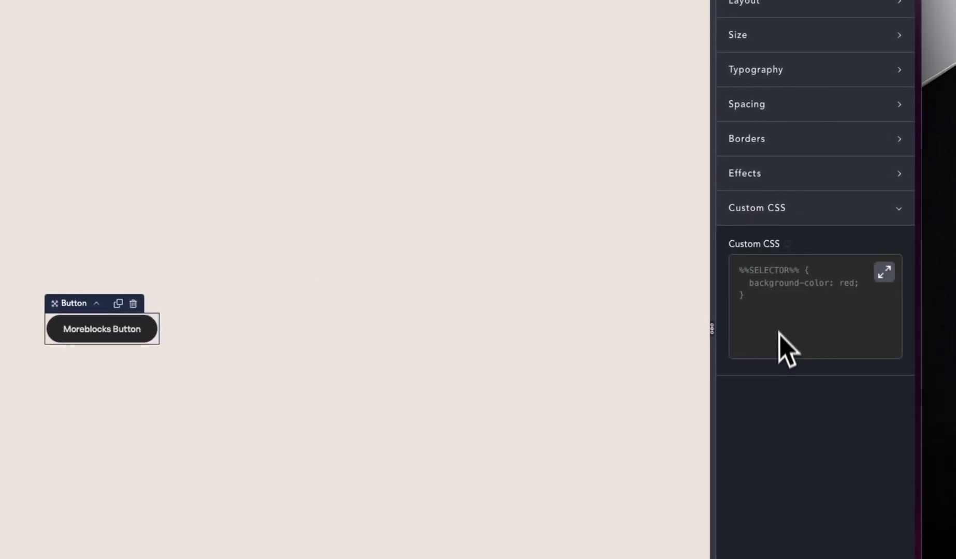
pyautogui.click(772, 305)
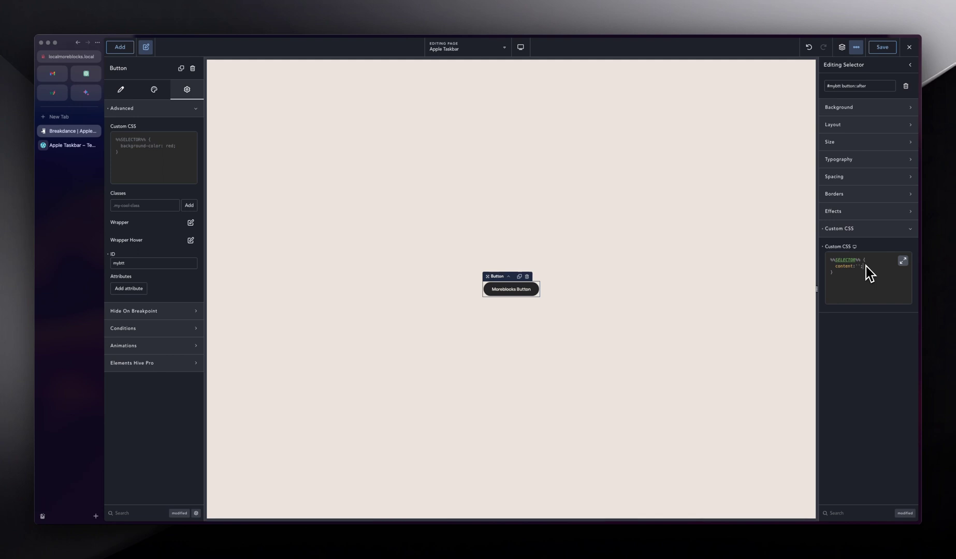
pyautogui.click(867, 230)
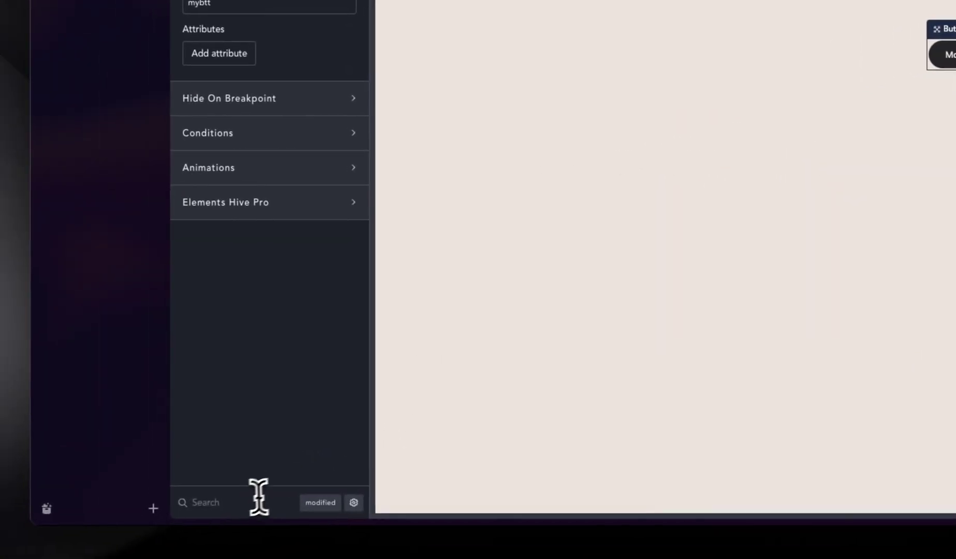
# - Search the button settings for 'position' and set Position to relative
pyautogui.click(0, 558)
pyautogui.write('position')
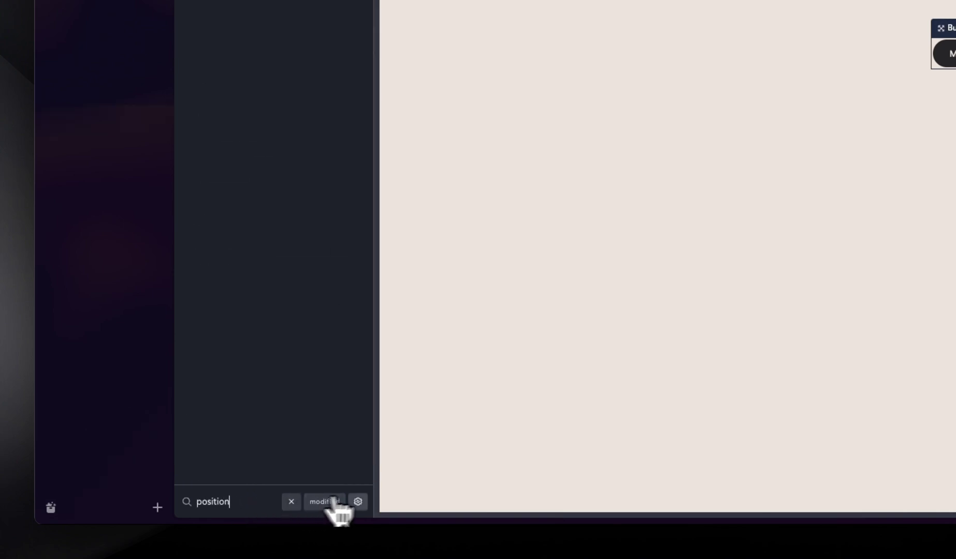
pyautogui.click(360, 503)
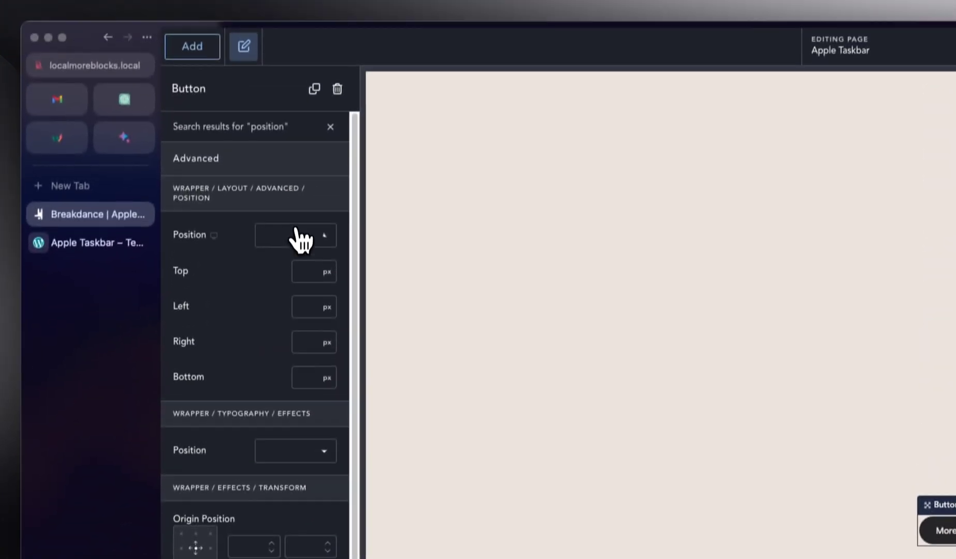
pyautogui.click(301, 108)
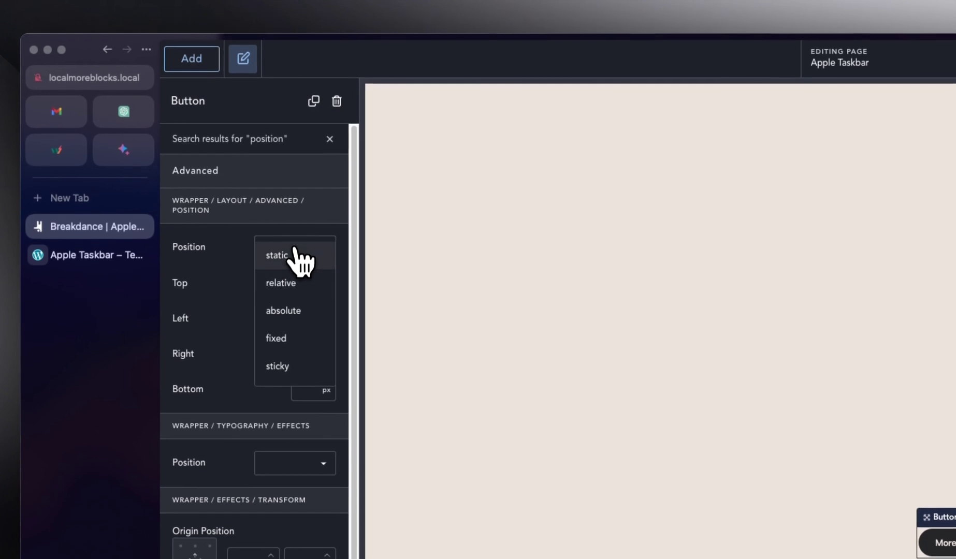
pyautogui.click(300, 295)
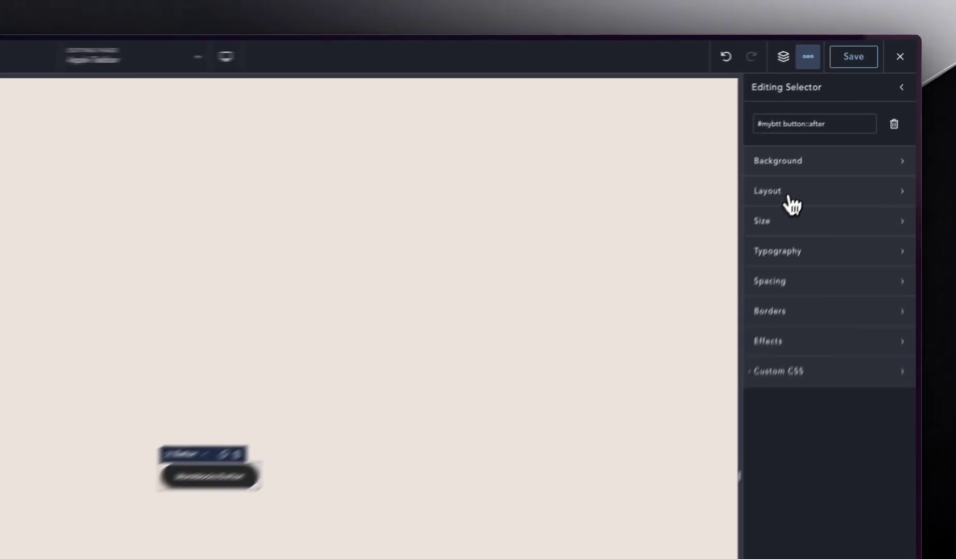
# - Choose a Display type for the ::after pseudo-element under Layout
pyautogui.click(844, 128)
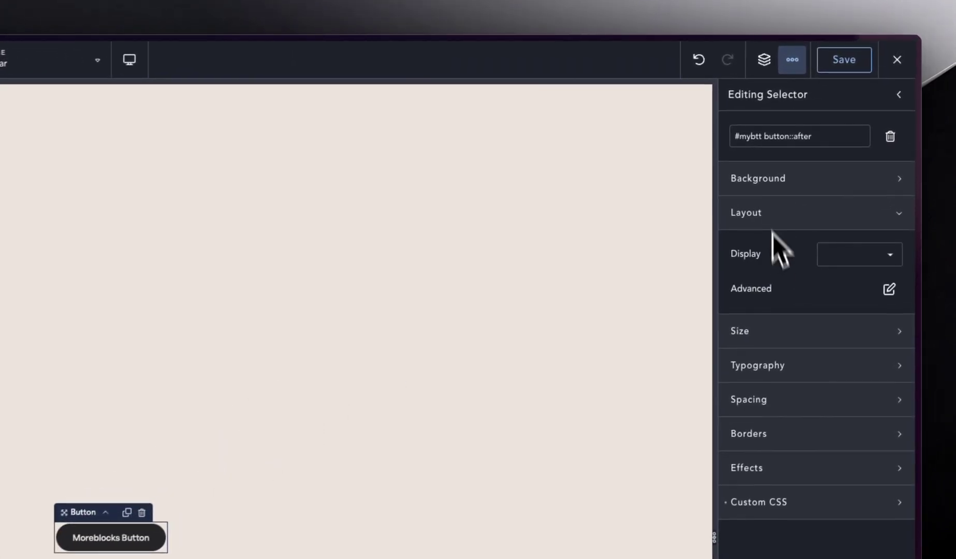
pyautogui.click(840, 262)
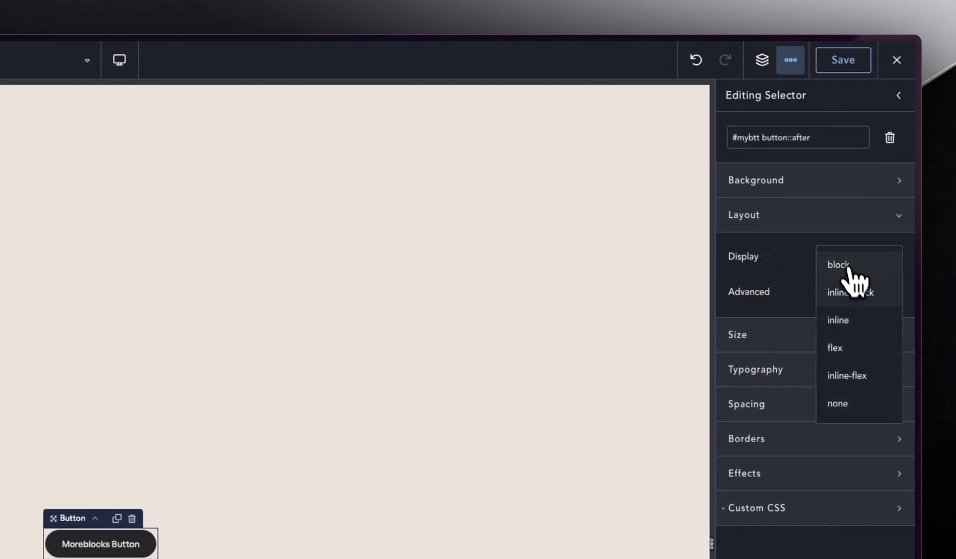
pyautogui.click(858, 291)
pyautogui.click(795, 214)
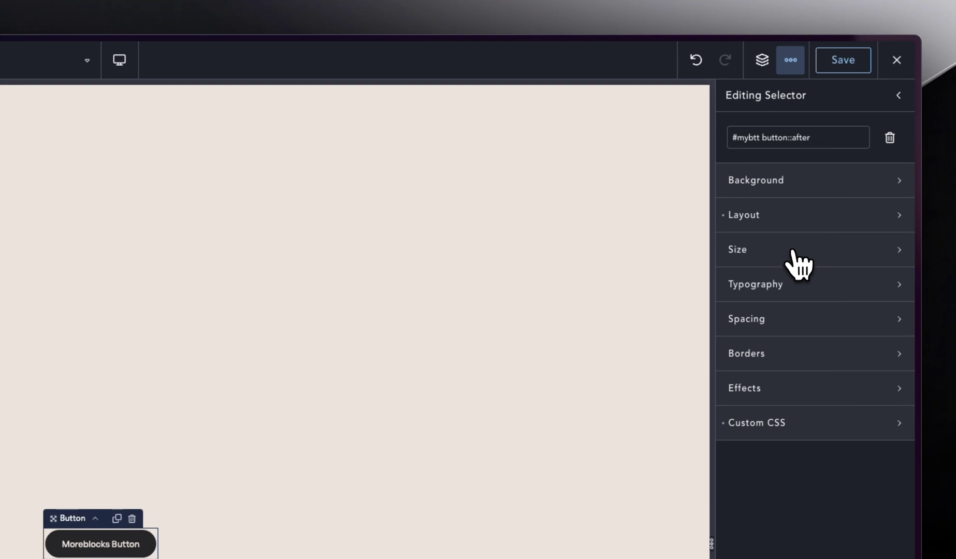
# - Size the ::after pseudo-element 100 px wide and 100 px high
pyautogui.click(768, 254)
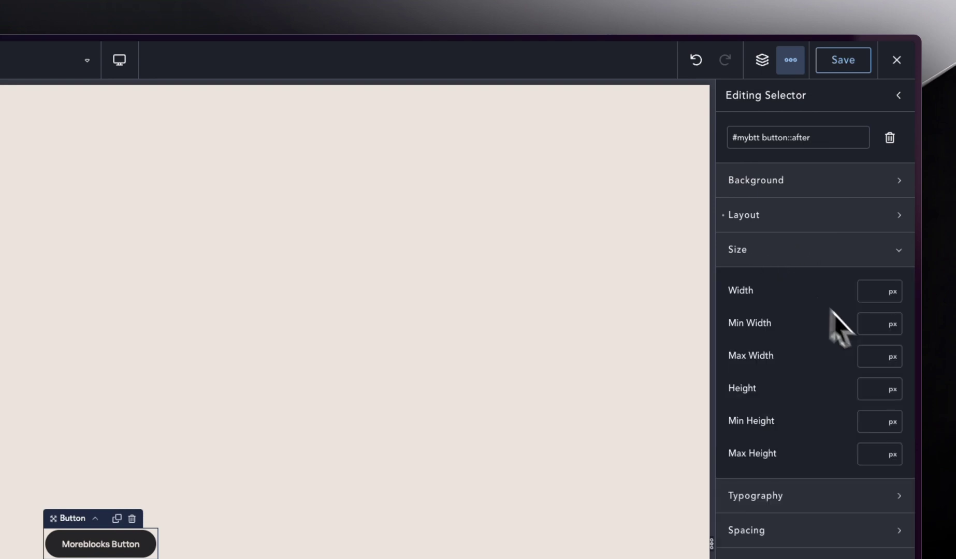
pyautogui.click(871, 294)
pyautogui.write('100')
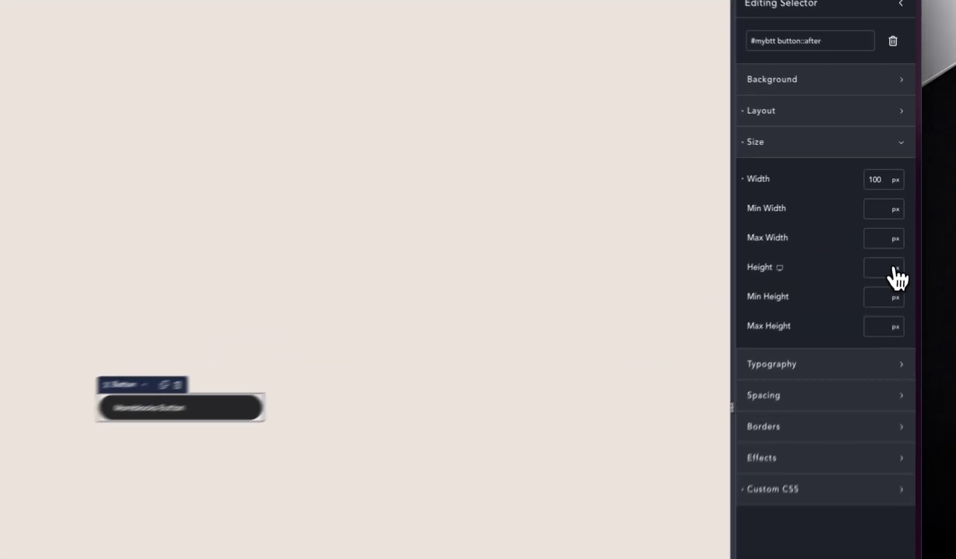
pyautogui.click(868, 282)
pyautogui.write('50')
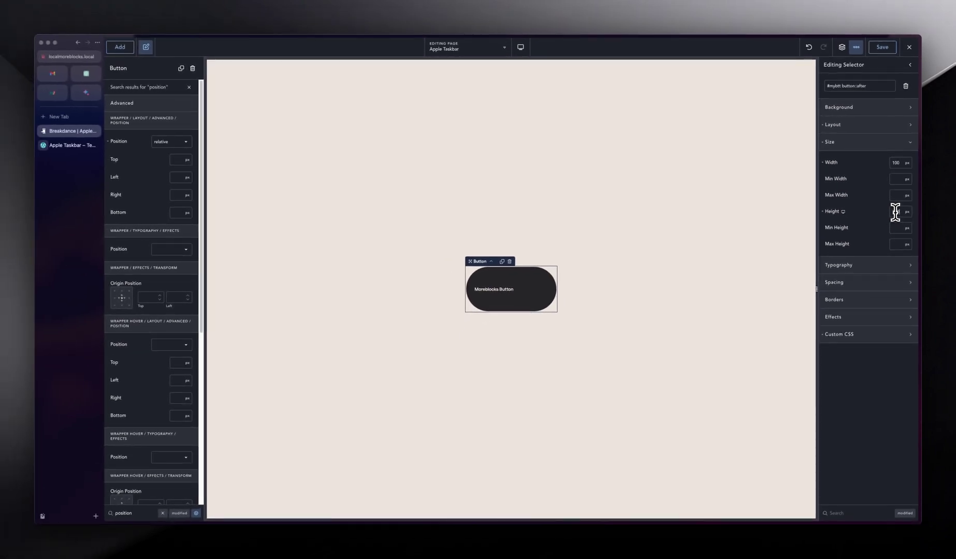
pyautogui.click(895, 212)
pyautogui.write('100')
pyautogui.click(881, 145)
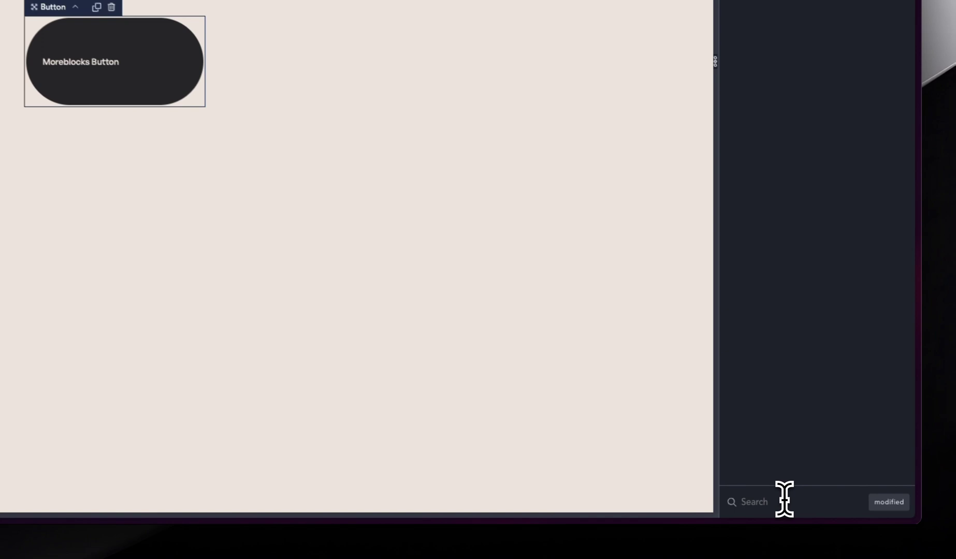
# - Make the #mybtt button::after layer absolutely positioned with a top offset of 0 px
pyautogui.click(852, 512)
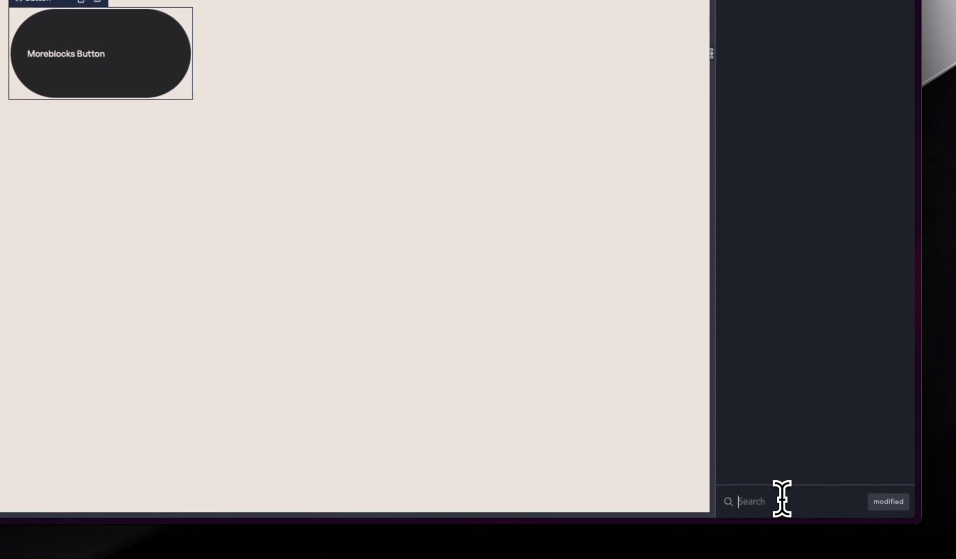
pyautogui.write('position')
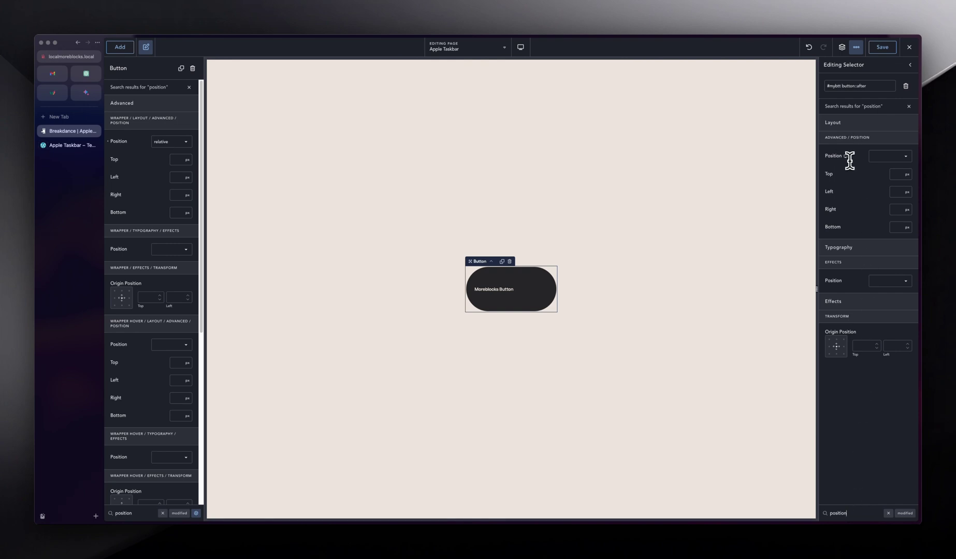
pyautogui.click(890, 156)
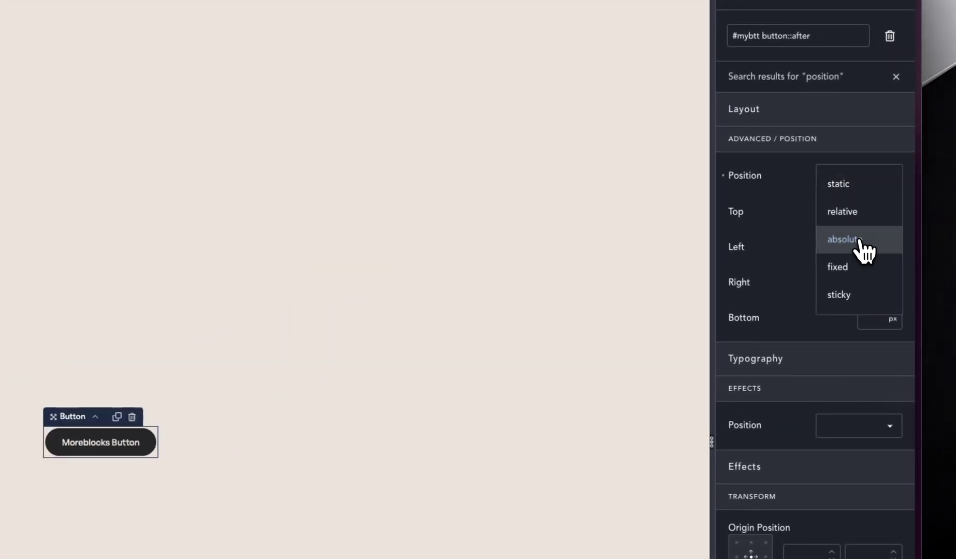
pyautogui.click(862, 244)
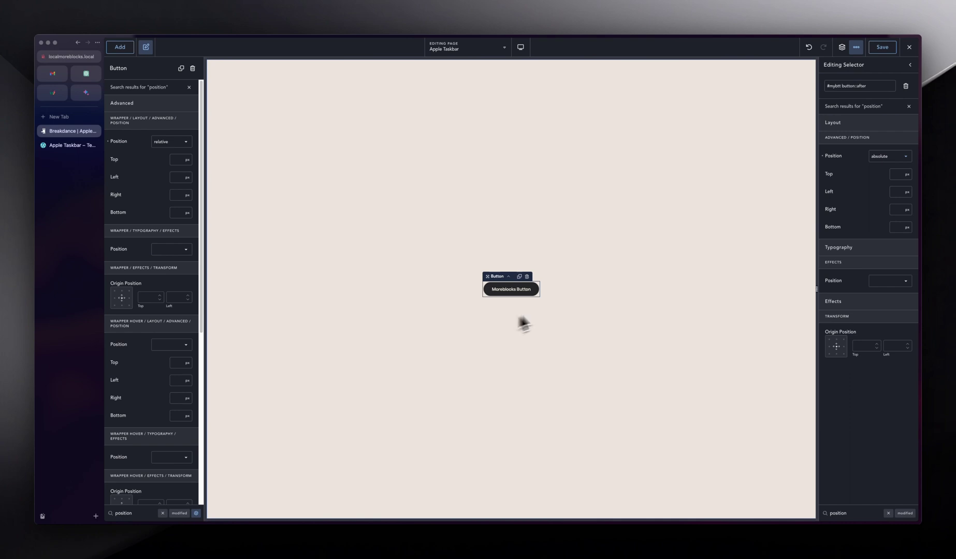
pyautogui.click(897, 174)
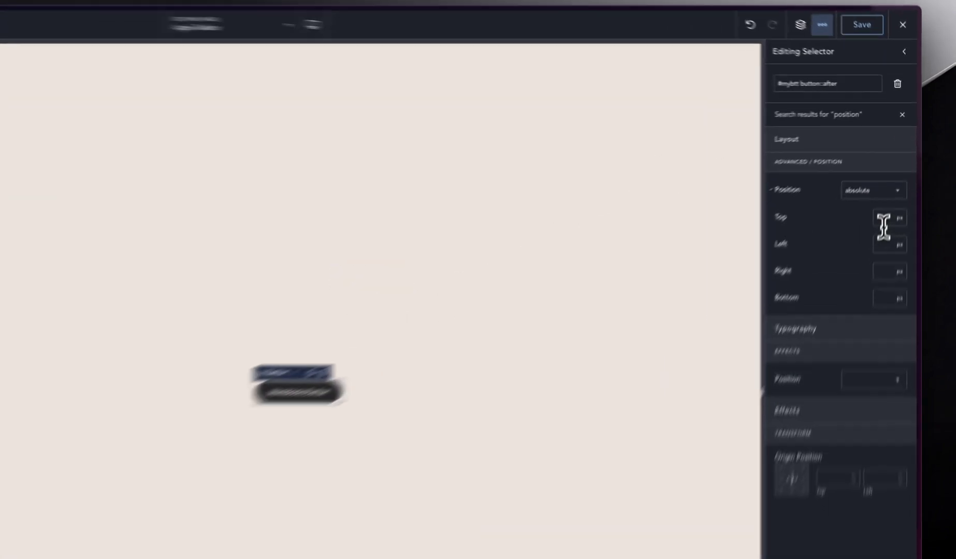
pyautogui.write('0')
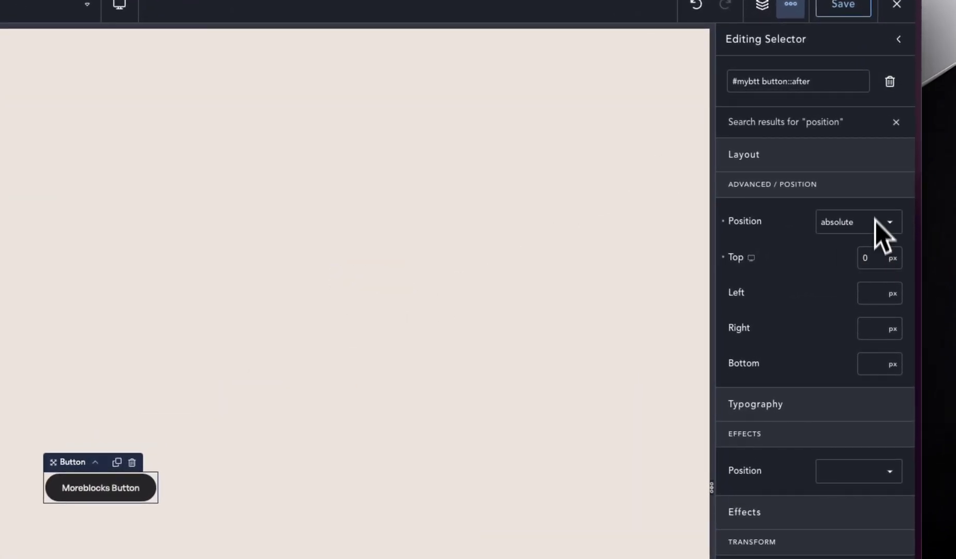
pyautogui.click(896, 123)
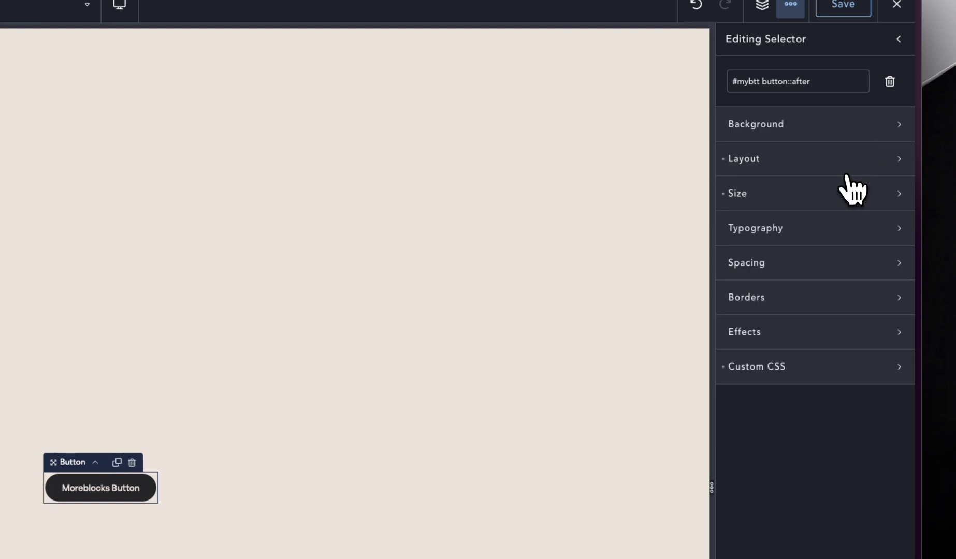
# - Give the ::after pseudo-element the purple preset background colour
pyautogui.click(834, 123)
pyautogui.click(889, 167)
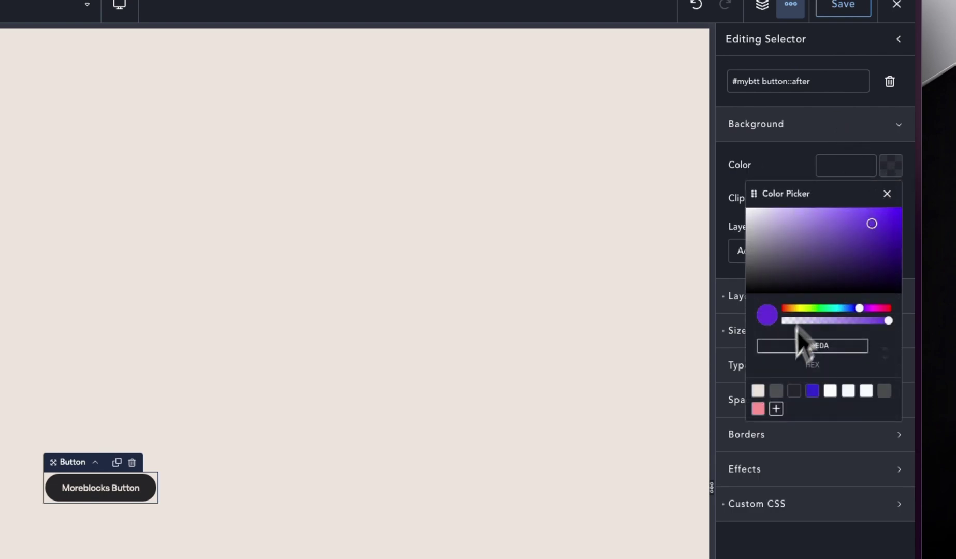
pyautogui.click(807, 392)
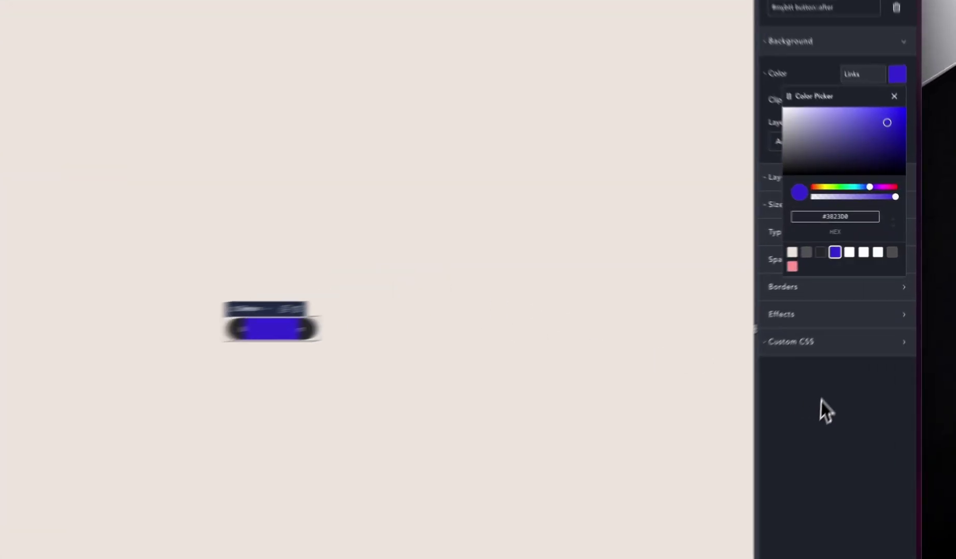
pyautogui.click(821, 401)
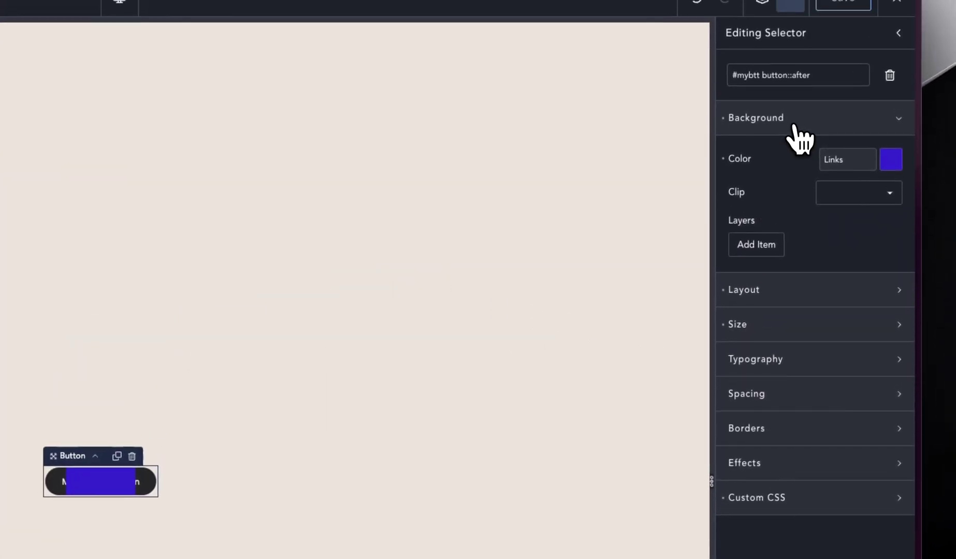
pyautogui.click(797, 119)
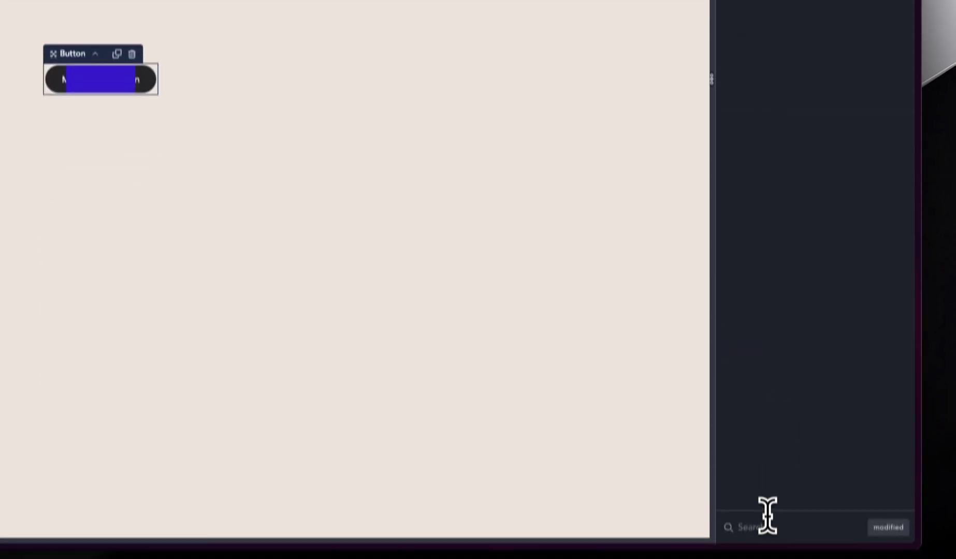
pyautogui.click(768, 504)
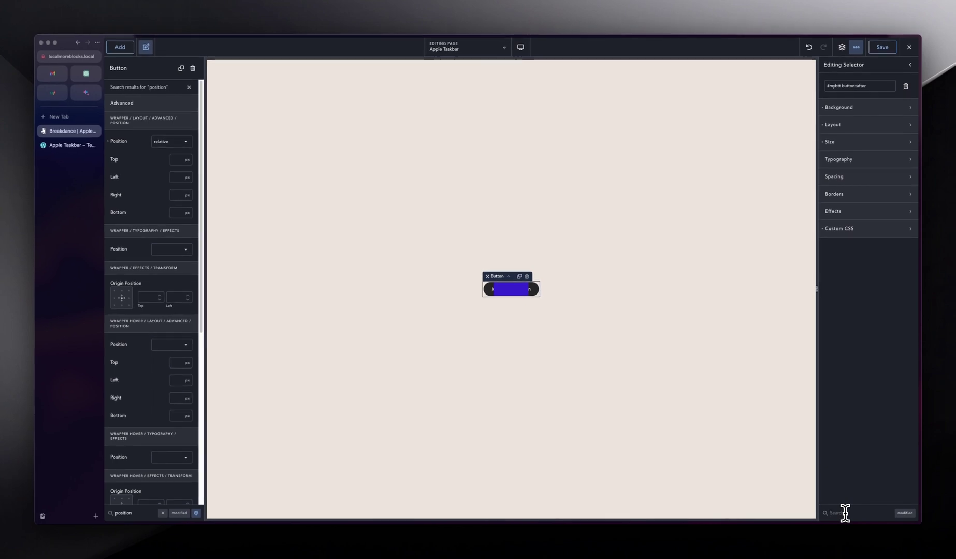
# - Set the ::after layer's z-index to -1 so the button label shows above it
pyautogui.write('index')
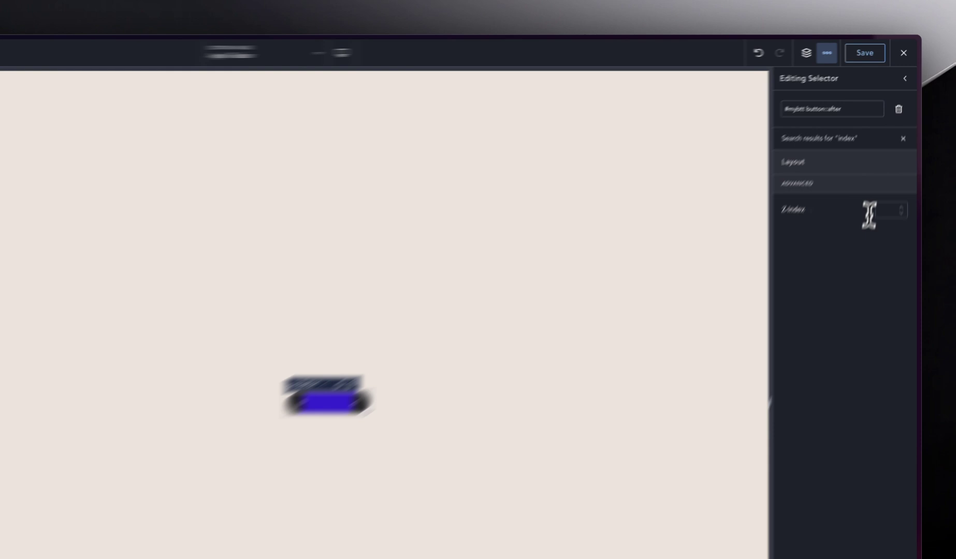
pyautogui.click(896, 156)
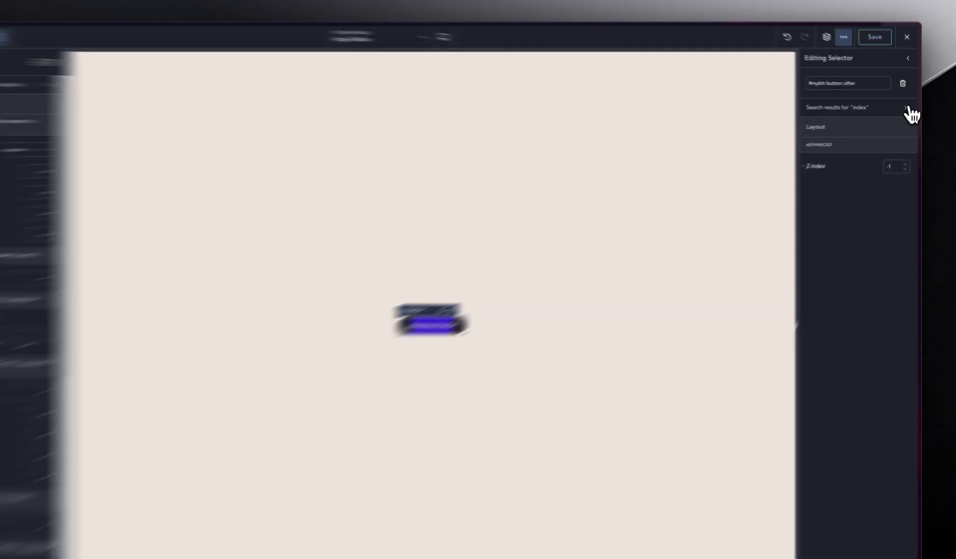
pyautogui.click(908, 106)
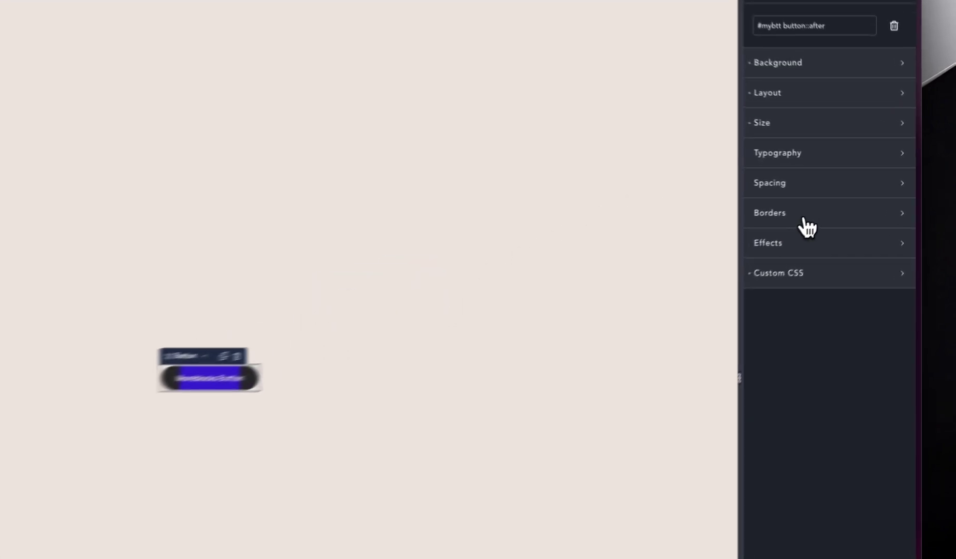
# - Give the ::after layer a 100% border radius
pyautogui.click(843, 197)
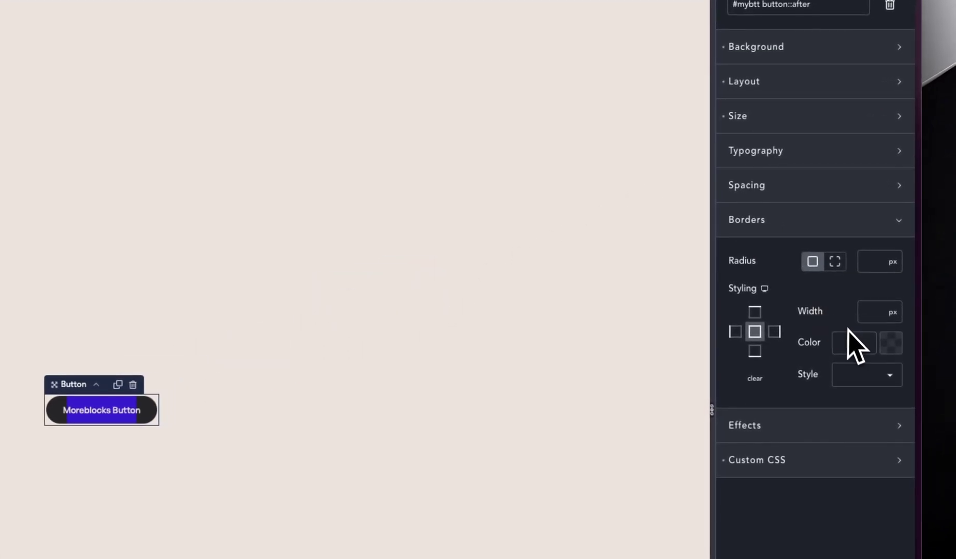
pyautogui.click(870, 260)
pyautogui.write('100')
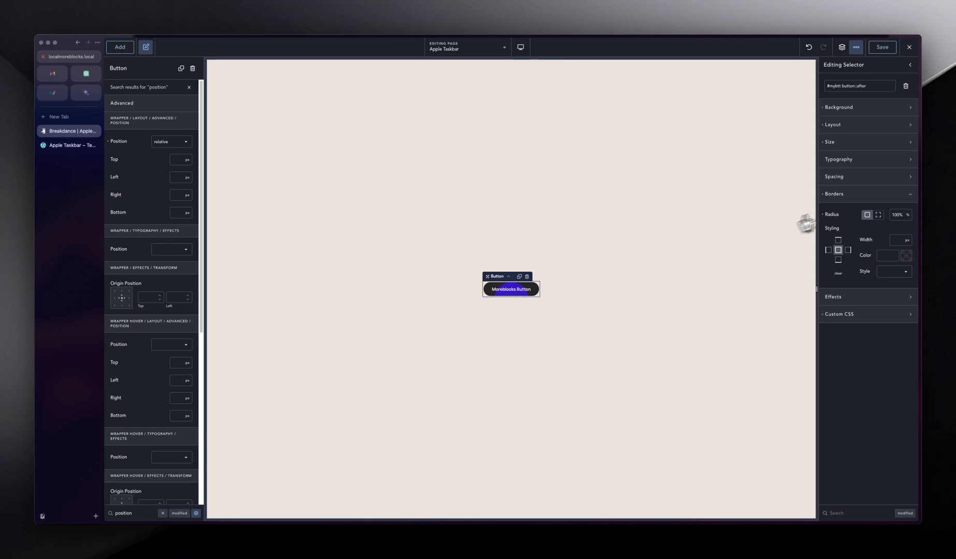
pyautogui.click(857, 197)
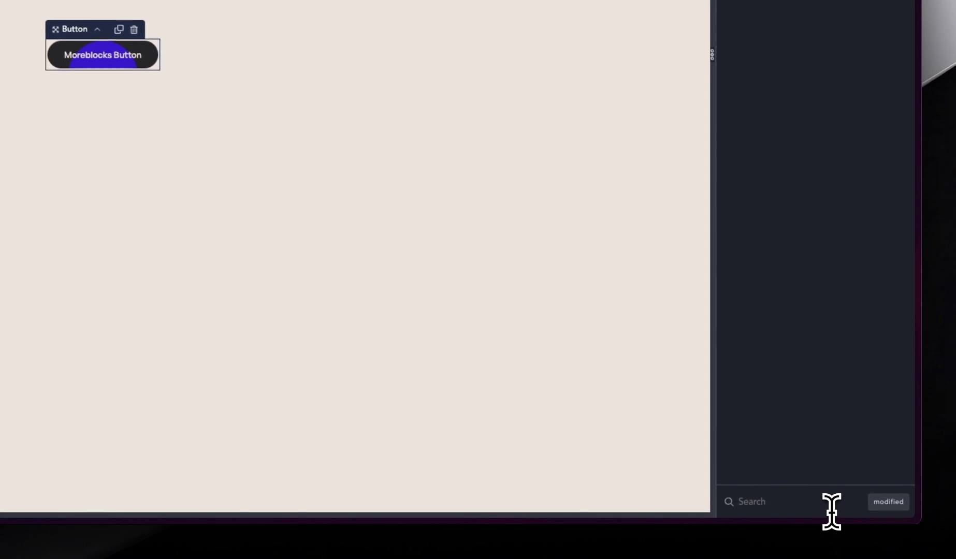
# - Change the ::after layer's top offset to 100 px
pyautogui.write('posirio')
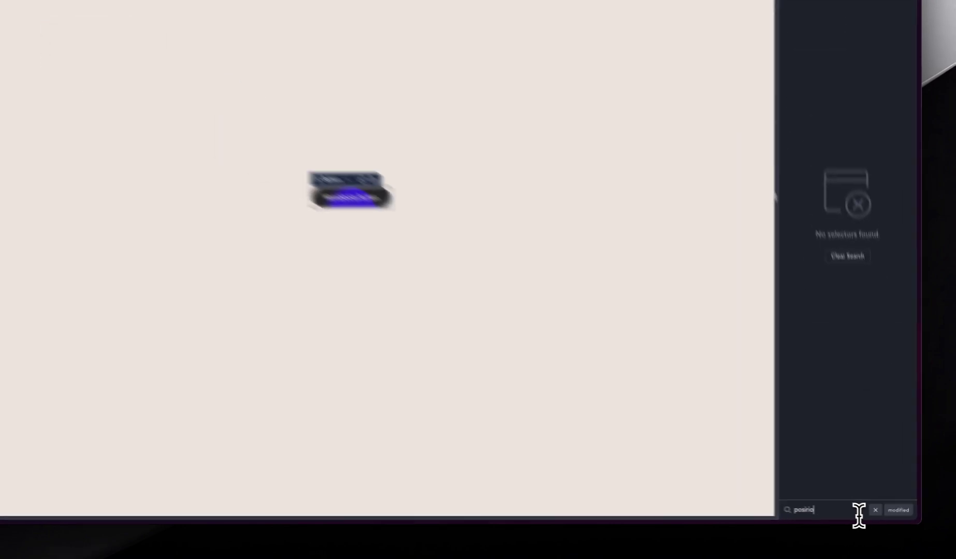
pyautogui.press('BackSpace')
pyautogui.press('BackSpace')
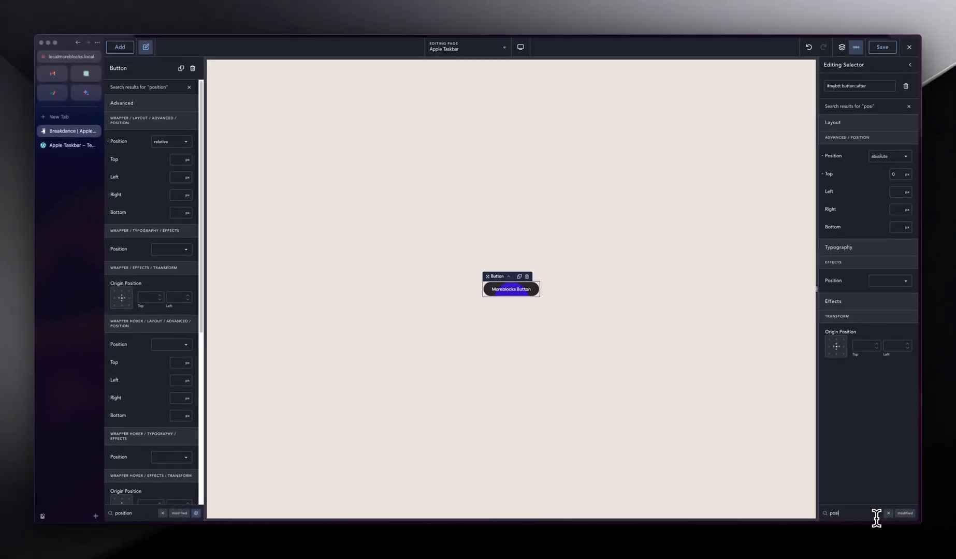
pyautogui.write('tion')
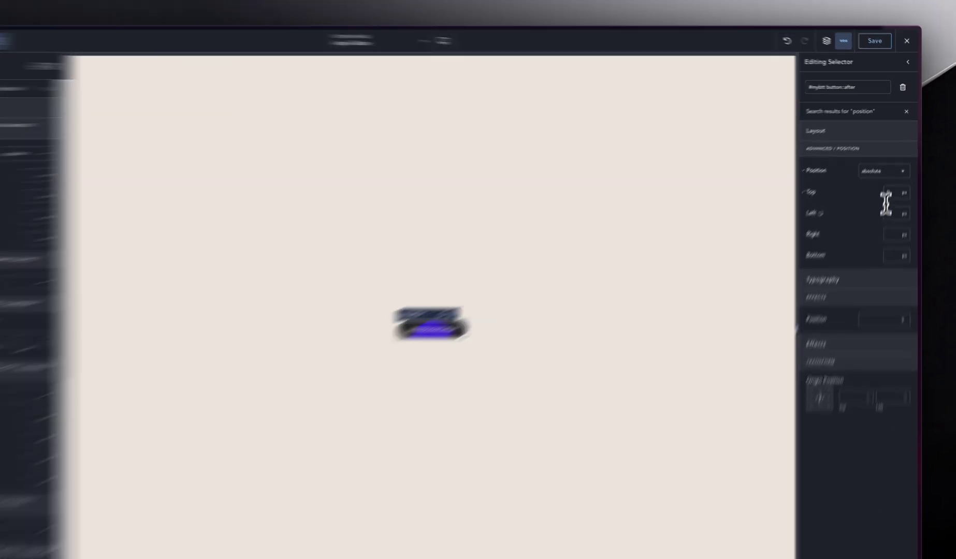
pyautogui.click(886, 195)
pyautogui.write('100')
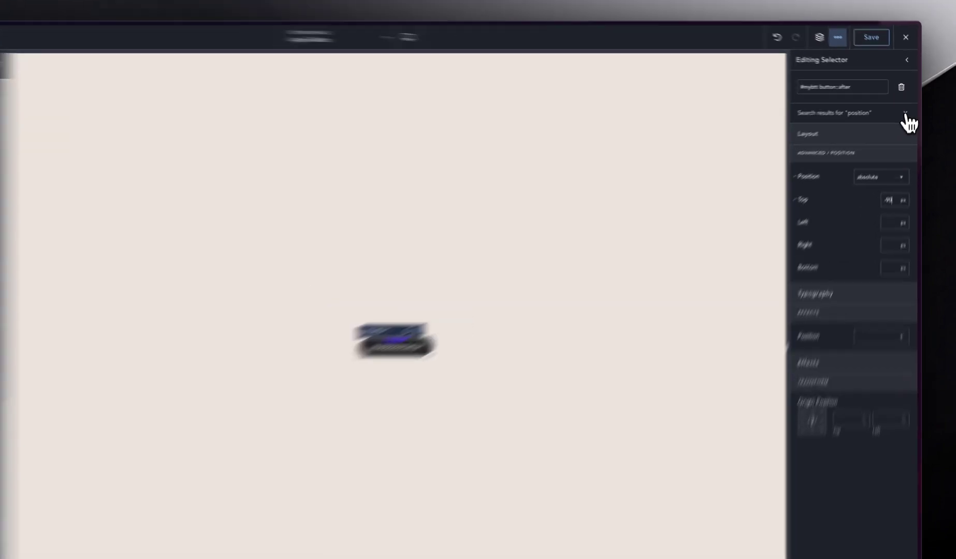
pyautogui.click(908, 107)
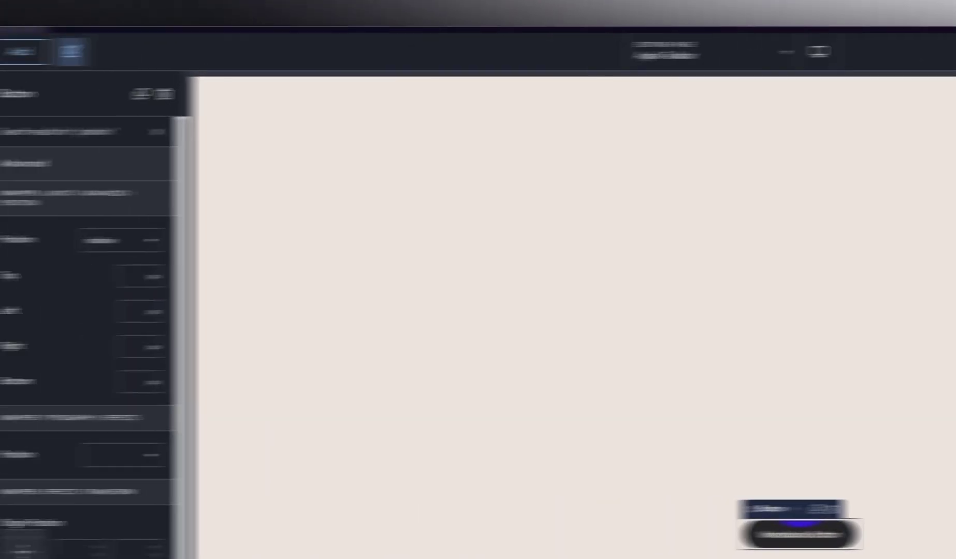
pyautogui.click(125, 246)
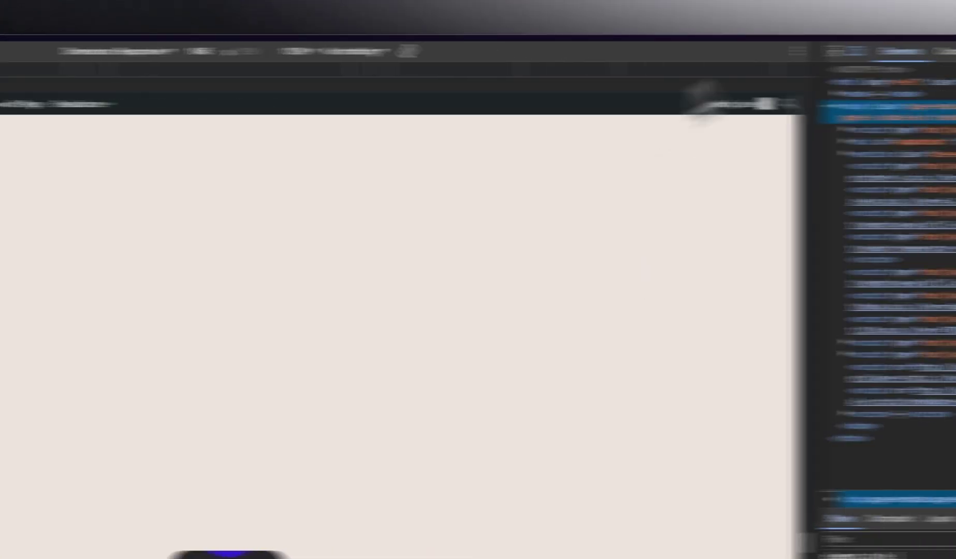
pyautogui.click(833, 51)
pyautogui.click(258, 556)
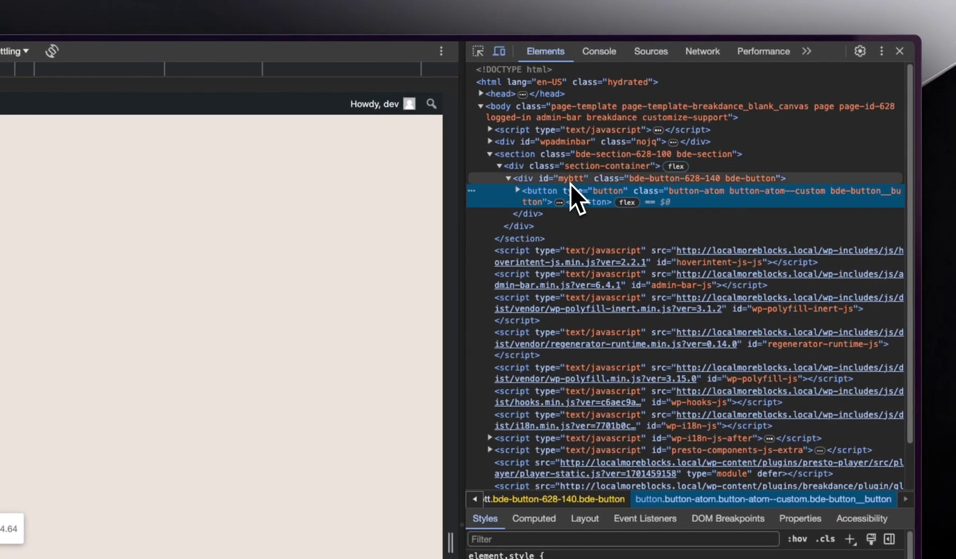
pyautogui.click(570, 181)
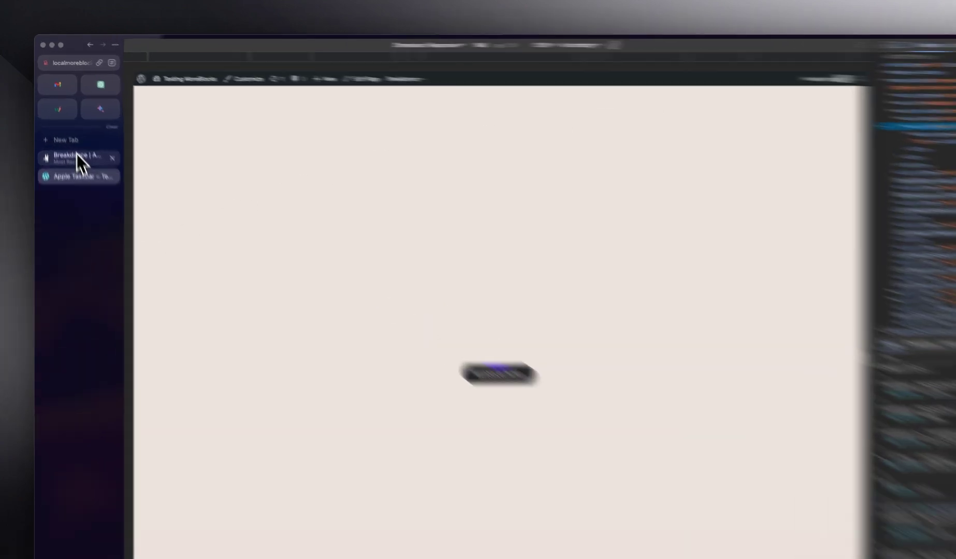
pyautogui.click(71, 133)
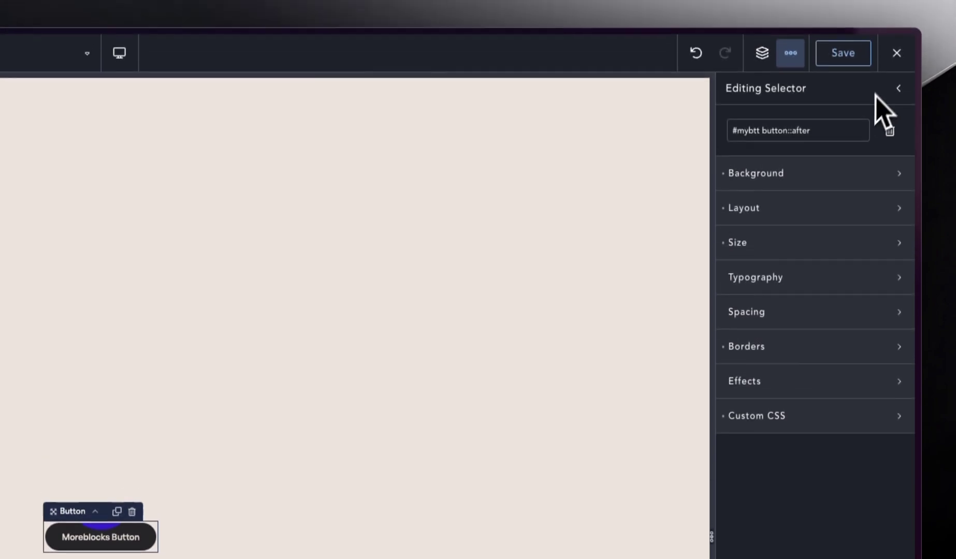
# - Create a #mybtt:hover button::after selector from the copied #mybtt button::after name
pyautogui.click(898, 88)
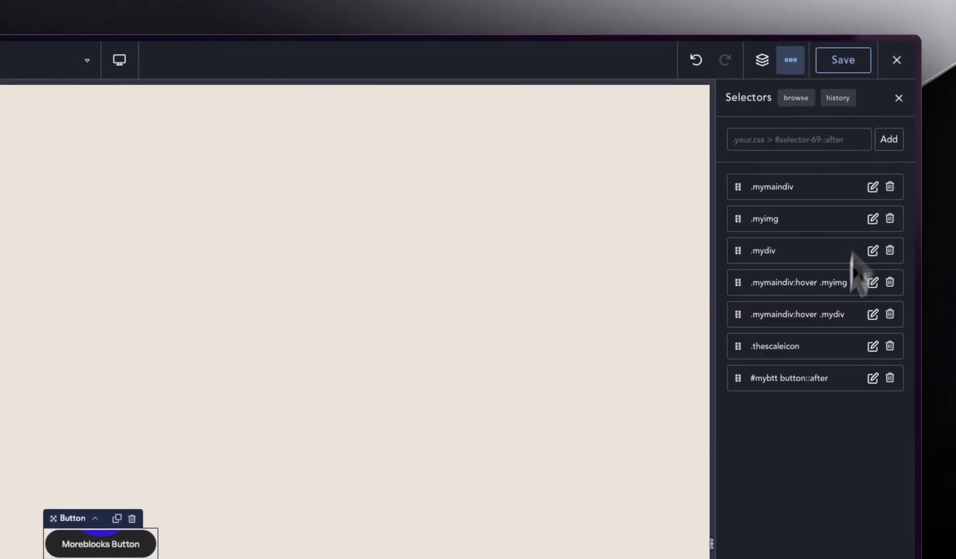
pyautogui.click(872, 377)
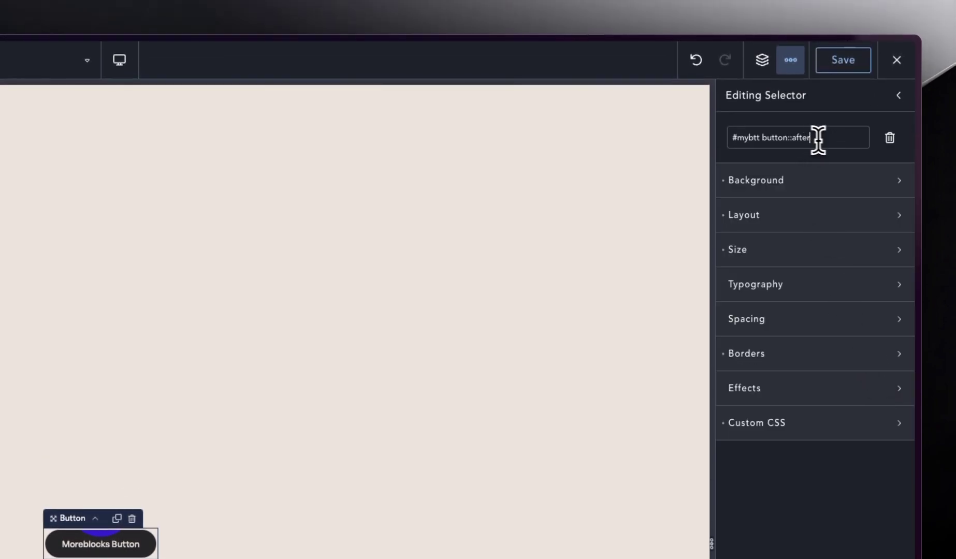
pyautogui.moveTo(811, 138); pyautogui.dragTo(712, 137)
pyautogui.hotkey('ctrl', 'c')
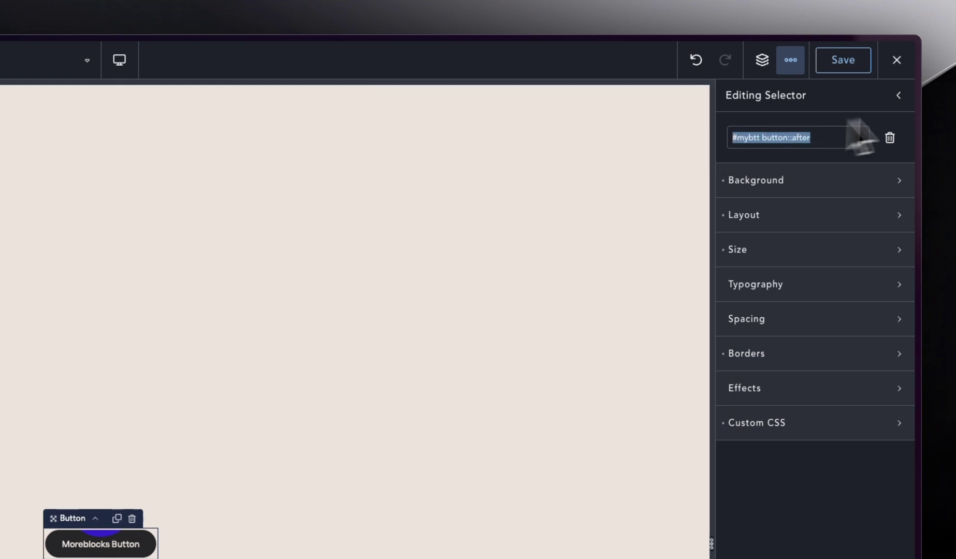
pyautogui.click(898, 96)
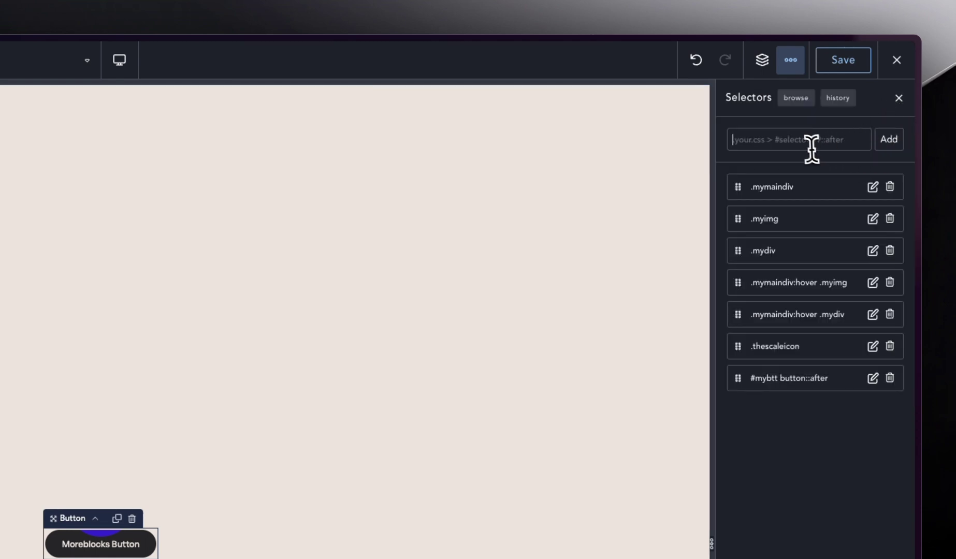
pyautogui.hotkey('ctrl', 'v')
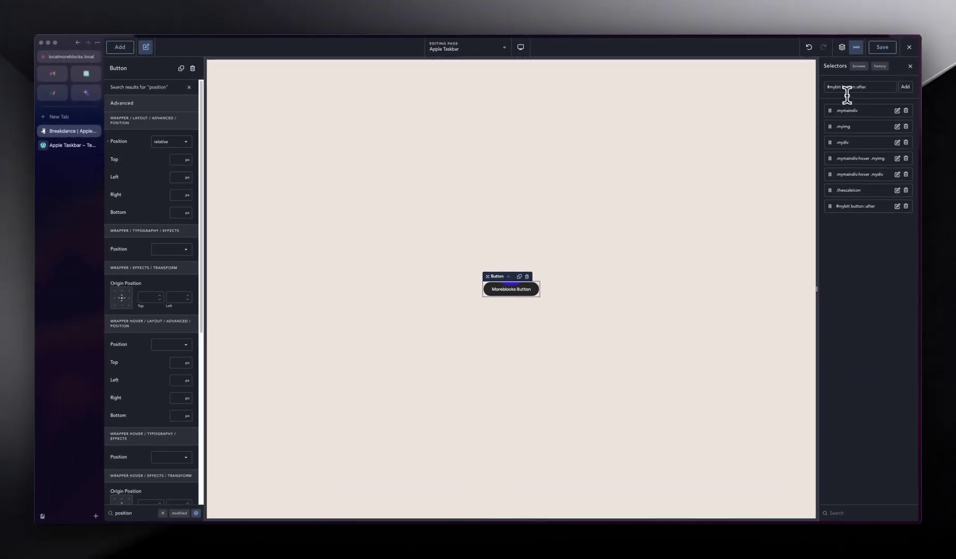
pyautogui.click(841, 88)
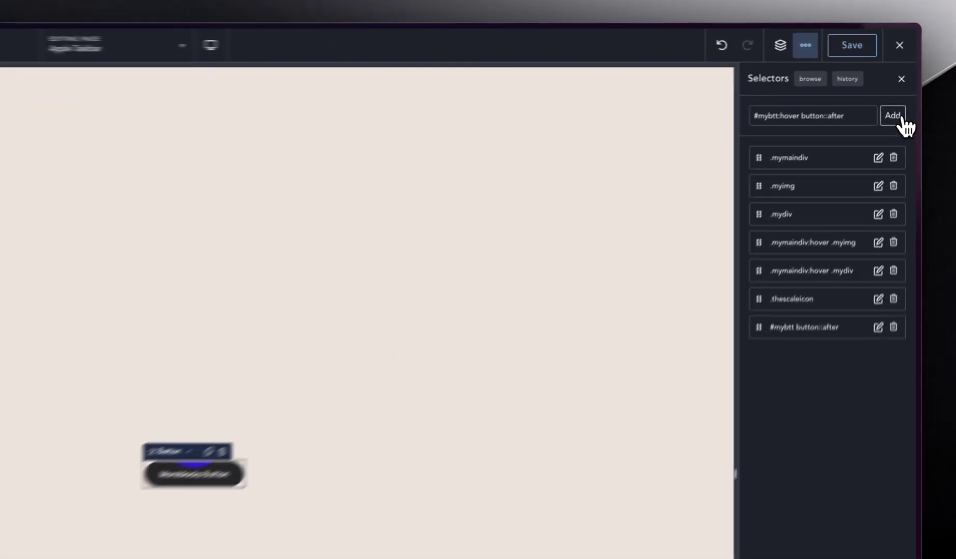
pyautogui.click(905, 87)
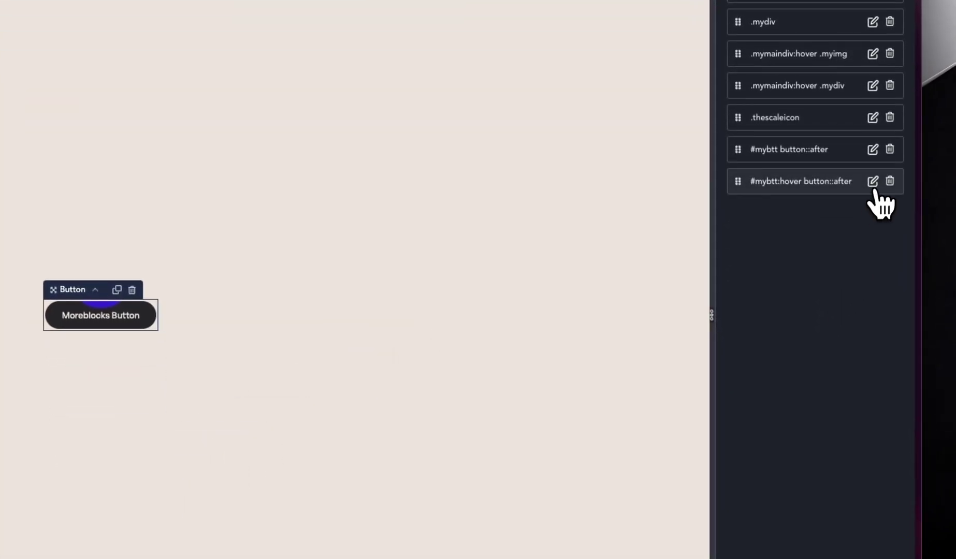
# - Add a translate transform with Translate Y 100 to the #mybtt:hover button::after selector
pyautogui.click(872, 190)
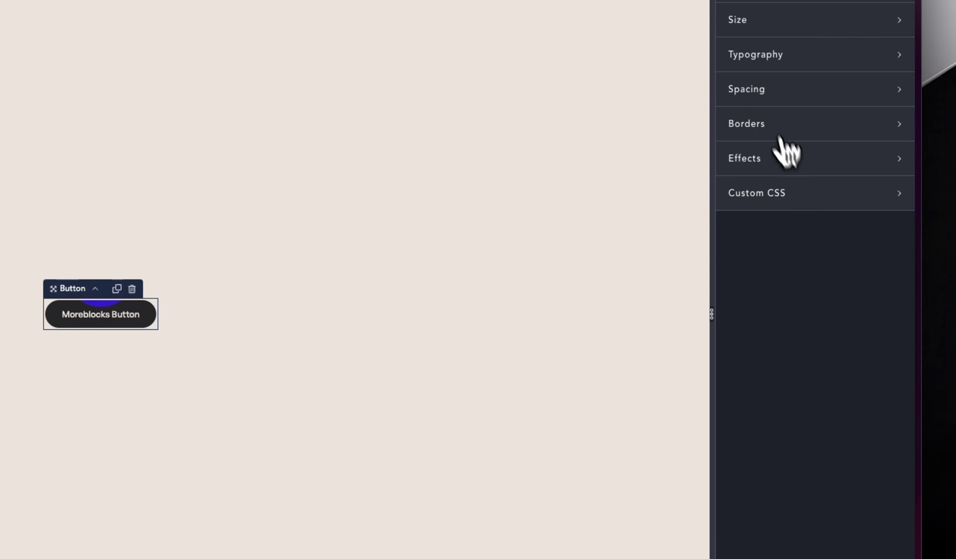
pyautogui.click(771, 162)
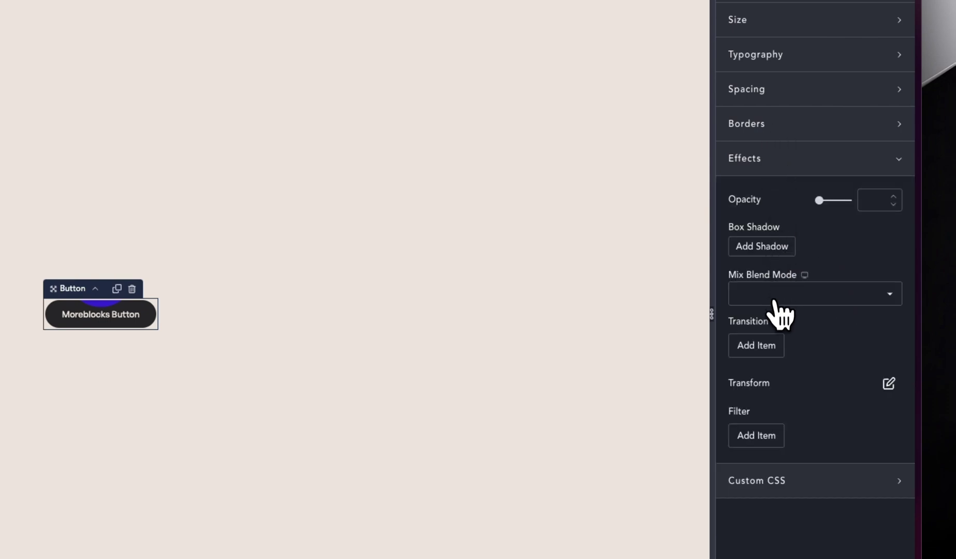
pyautogui.click(888, 385)
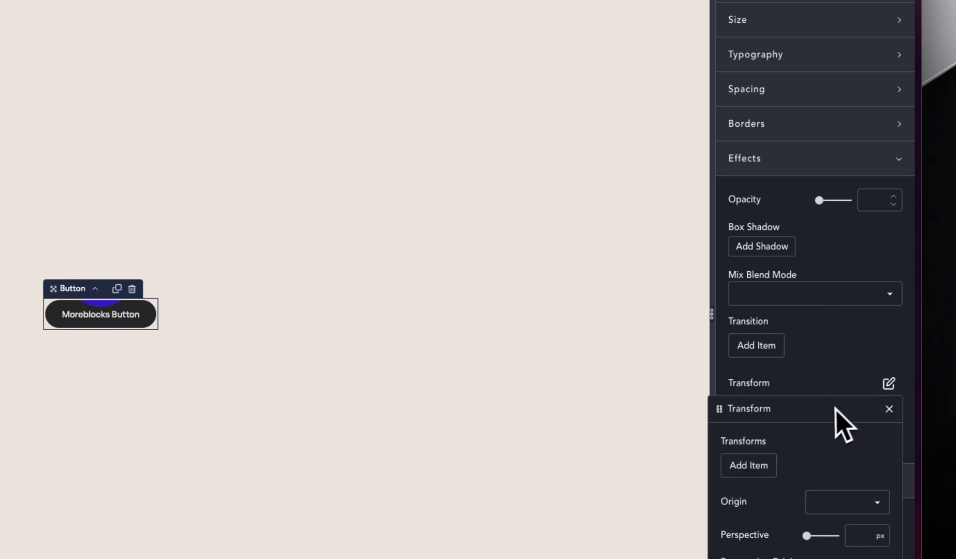
pyautogui.moveTo(832, 410); pyautogui.dragTo(307, 204)
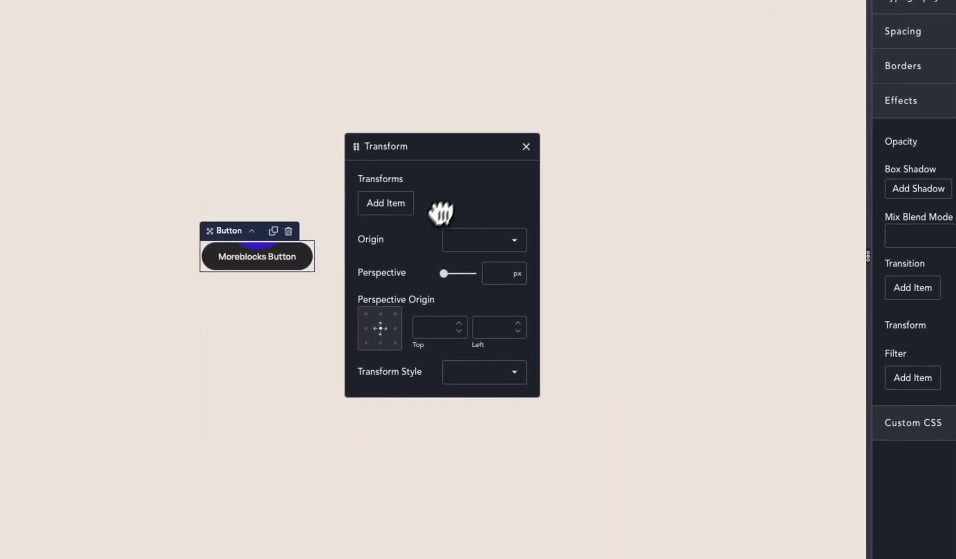
pyautogui.click(397, 209)
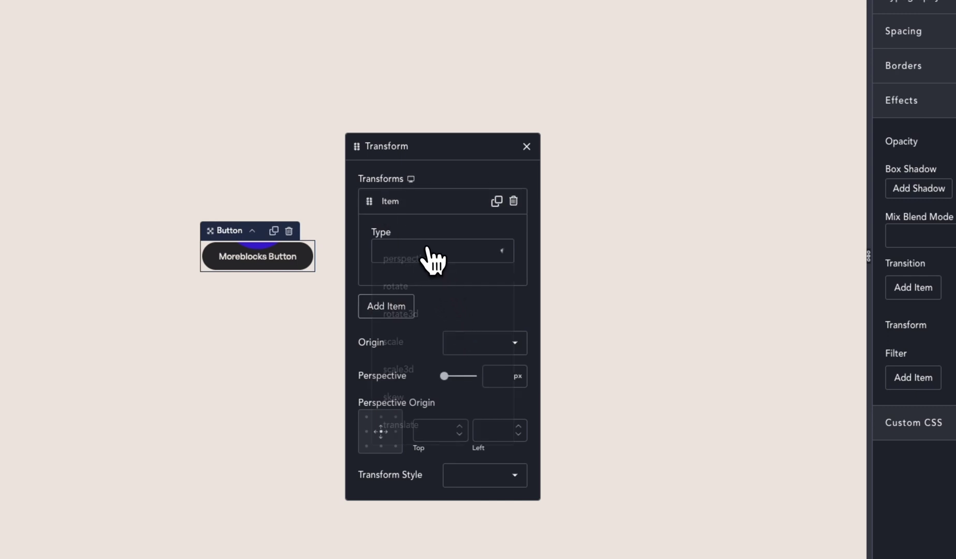
pyautogui.click(431, 253)
pyautogui.click(430, 428)
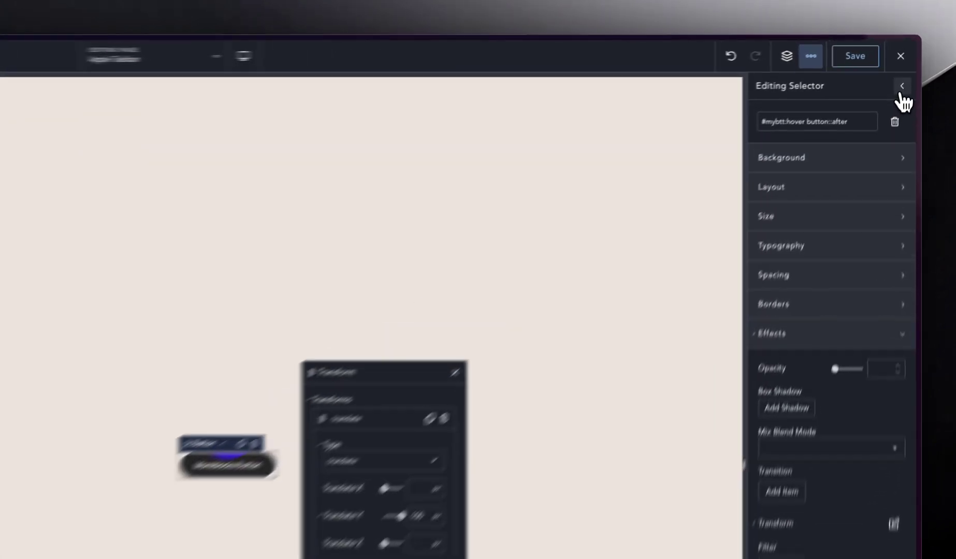
pyautogui.click(902, 95)
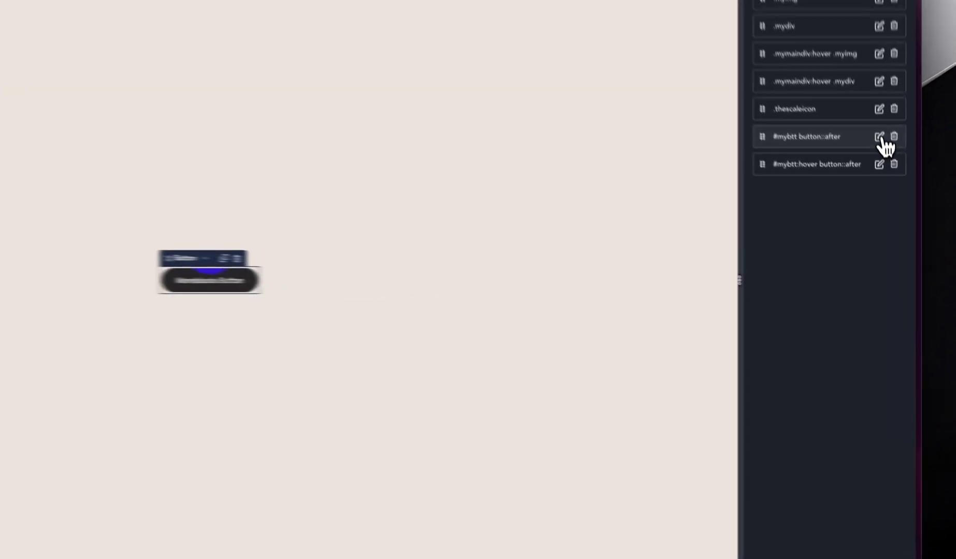
# - Add a 300 ms ease transition to the #mybtt button::after selector
pyautogui.click(897, 206)
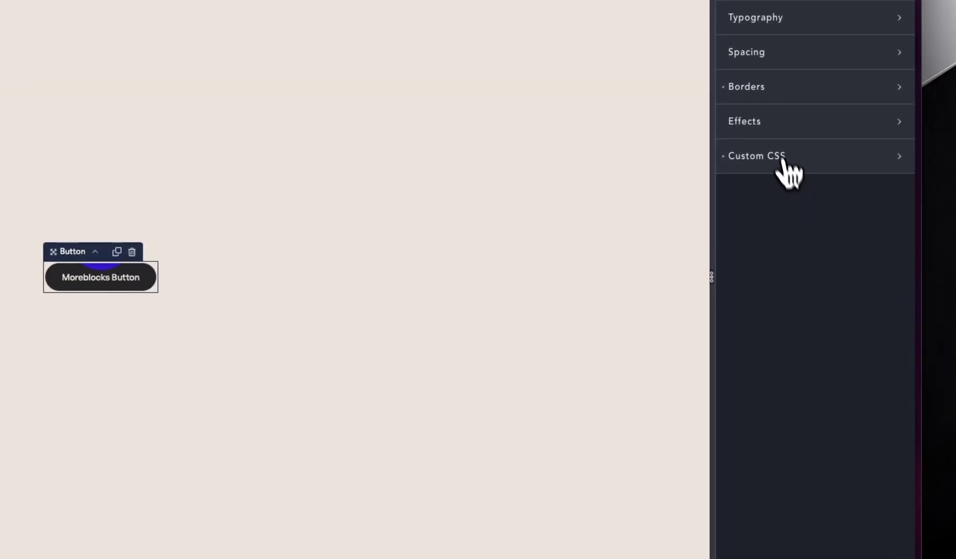
pyautogui.click(777, 124)
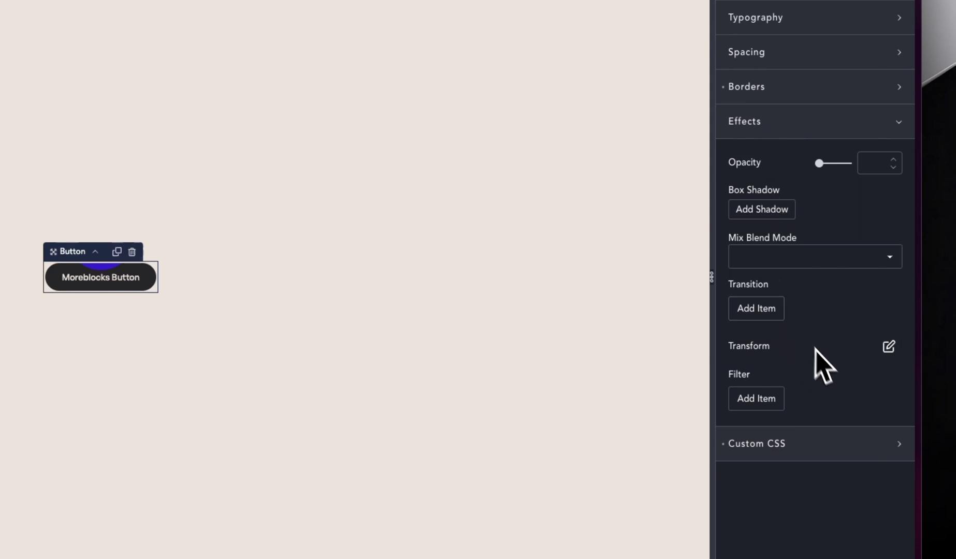
pyautogui.click(763, 309)
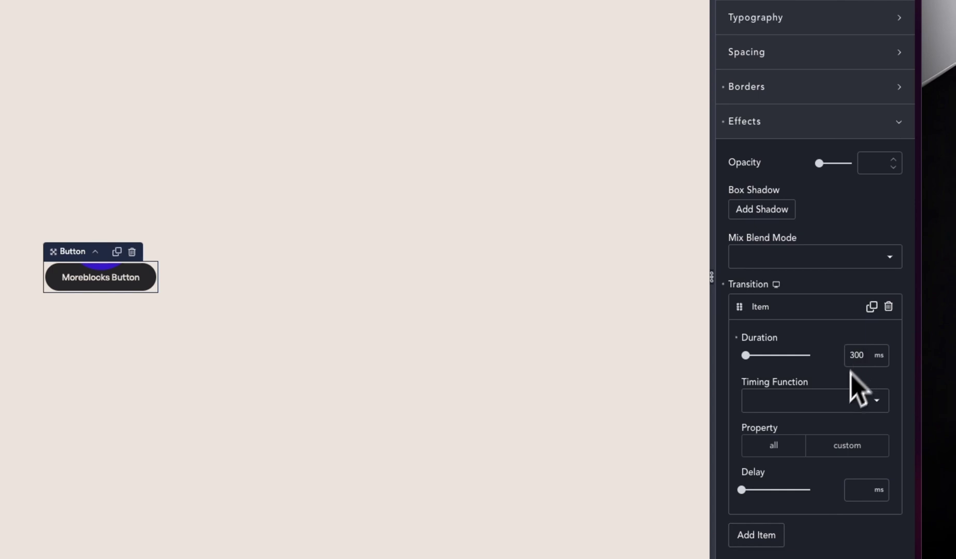
pyautogui.click(833, 401)
pyautogui.click(784, 494)
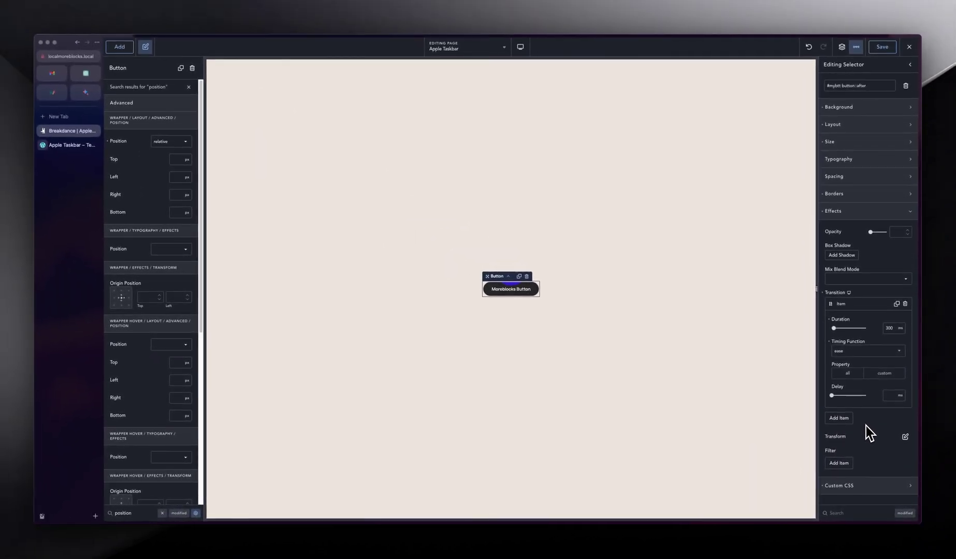
pyautogui.click(843, 212)
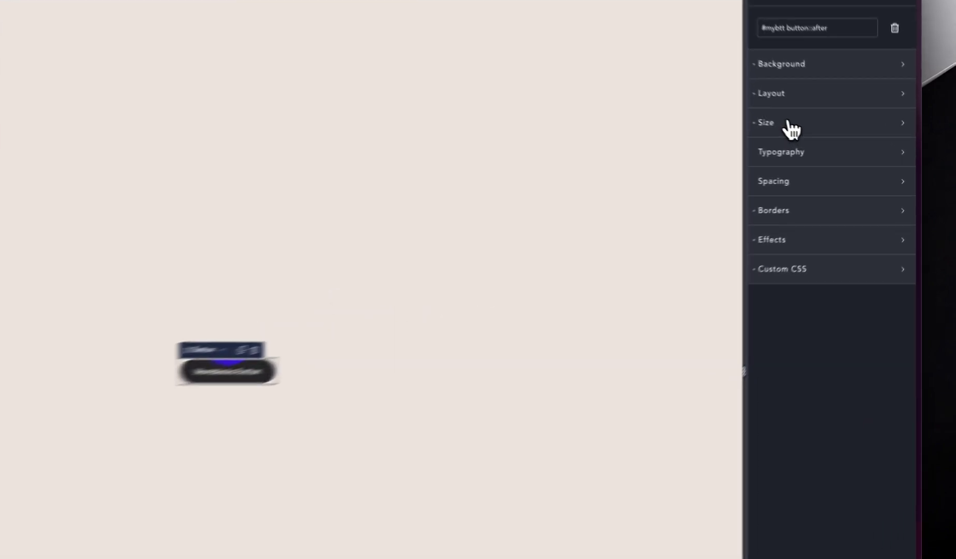
# - Size the ::after pseudo-element to 210 × 210 px
pyautogui.click(843, 143)
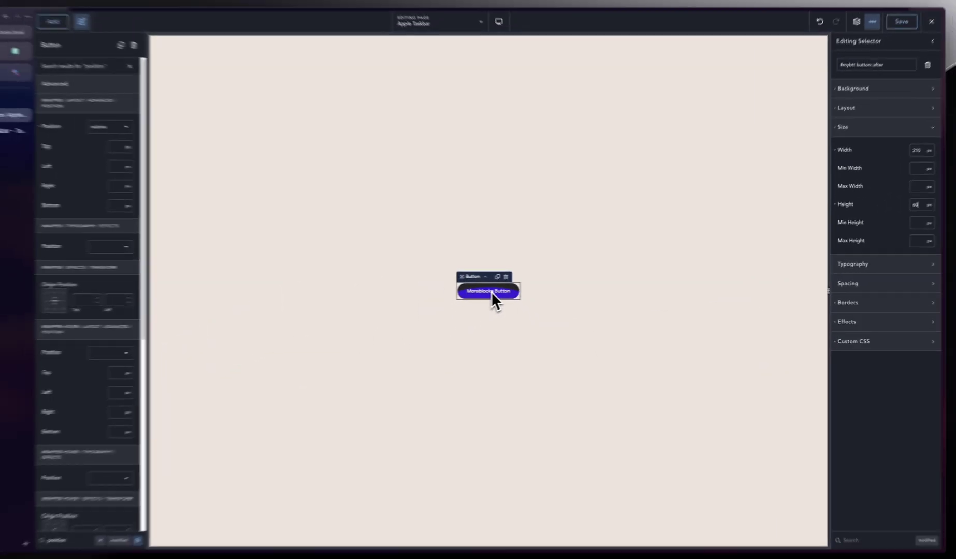
pyautogui.press('BackSpace')
pyautogui.press('BackSpace')
pyautogui.write('40')
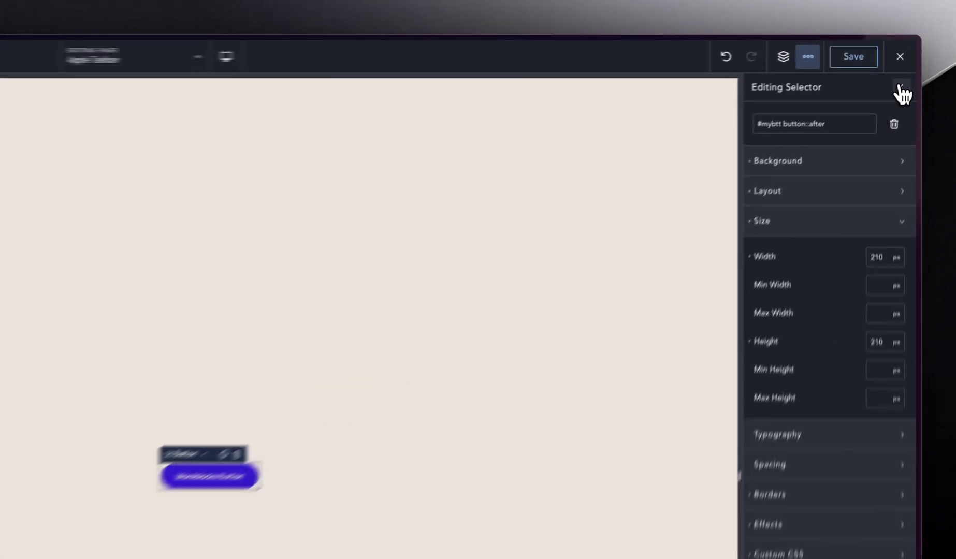
pyautogui.click(909, 64)
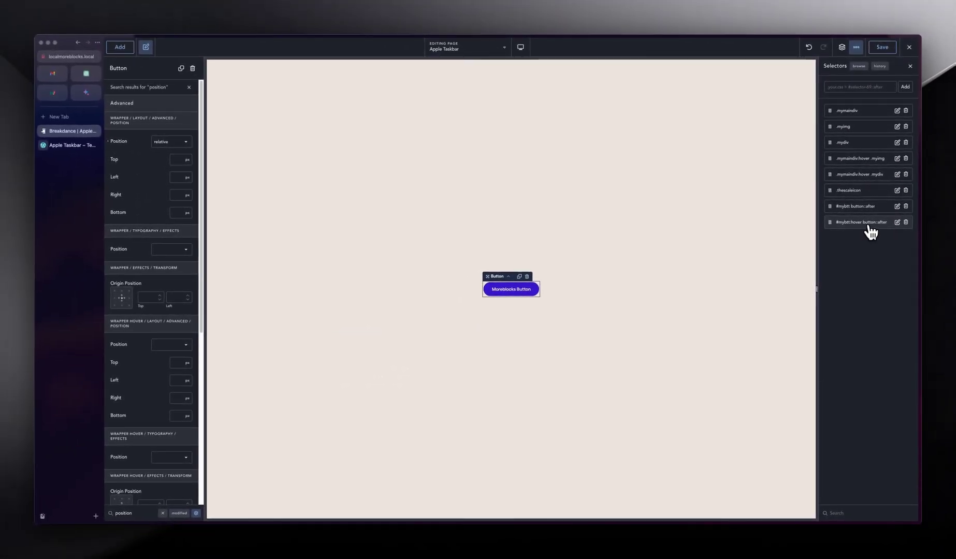
# - Review the transform settings of the #mybtt:hover button::after selector
pyautogui.click(896, 222)
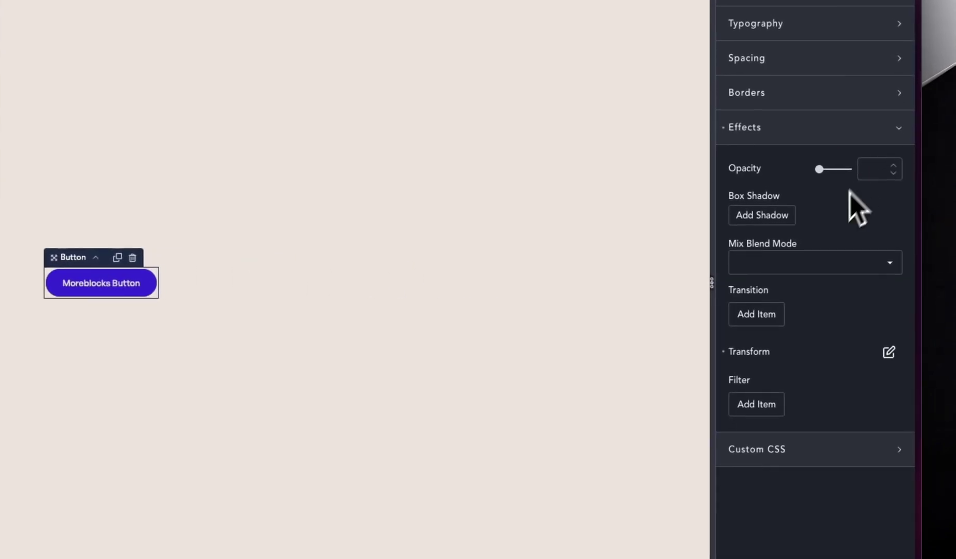
pyautogui.click(887, 353)
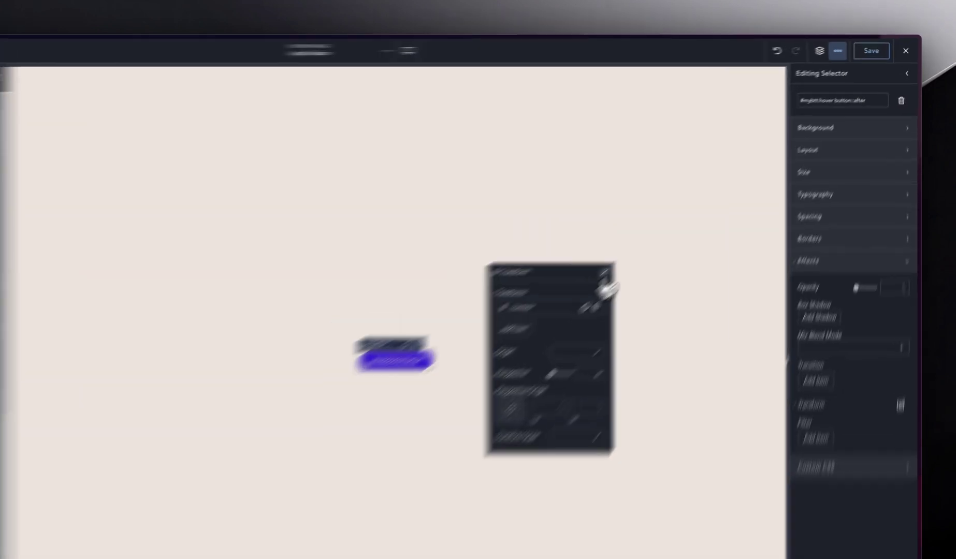
pyautogui.click(673, 220)
# - Reopen #mybtt button::after, collapse Size, and filter its settings to 'position'
pyautogui.click(899, 94)
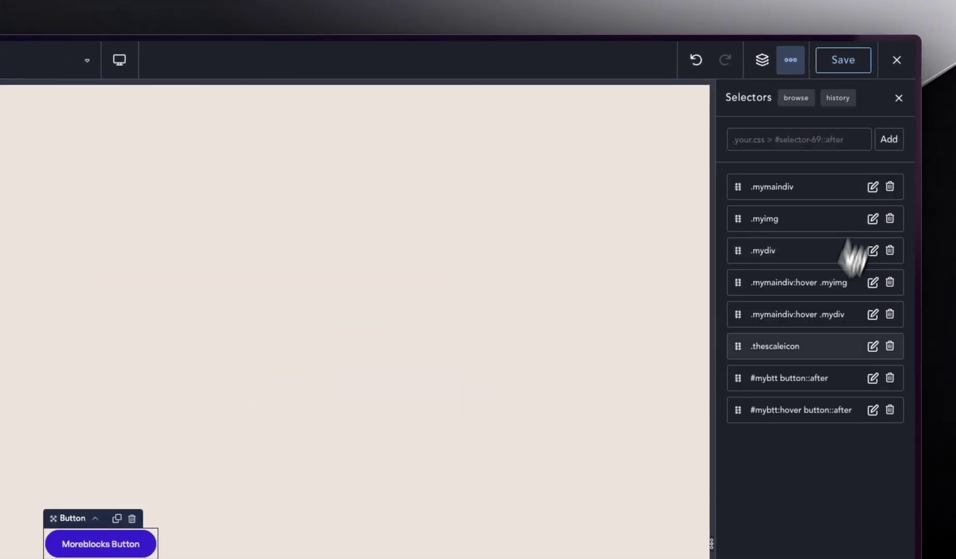
pyautogui.click(872, 378)
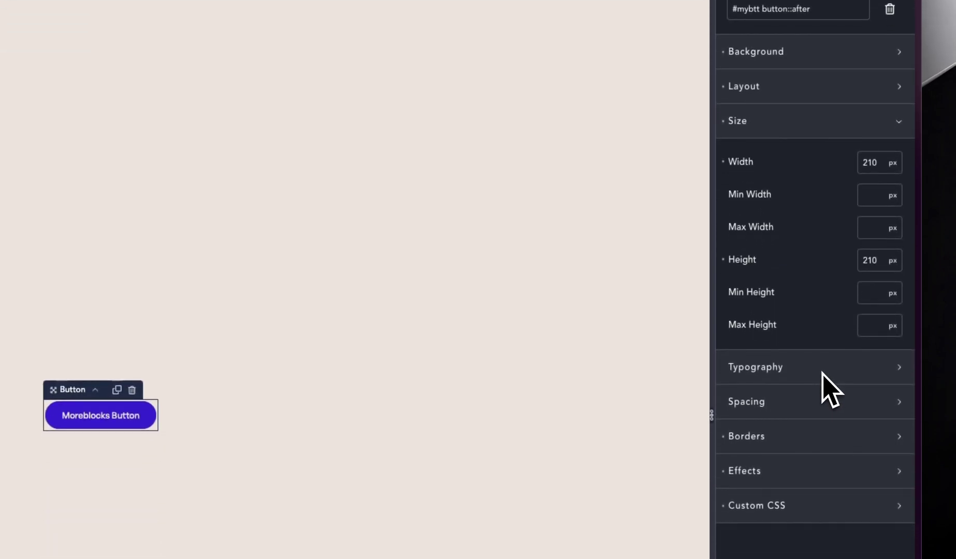
pyautogui.click(781, 121)
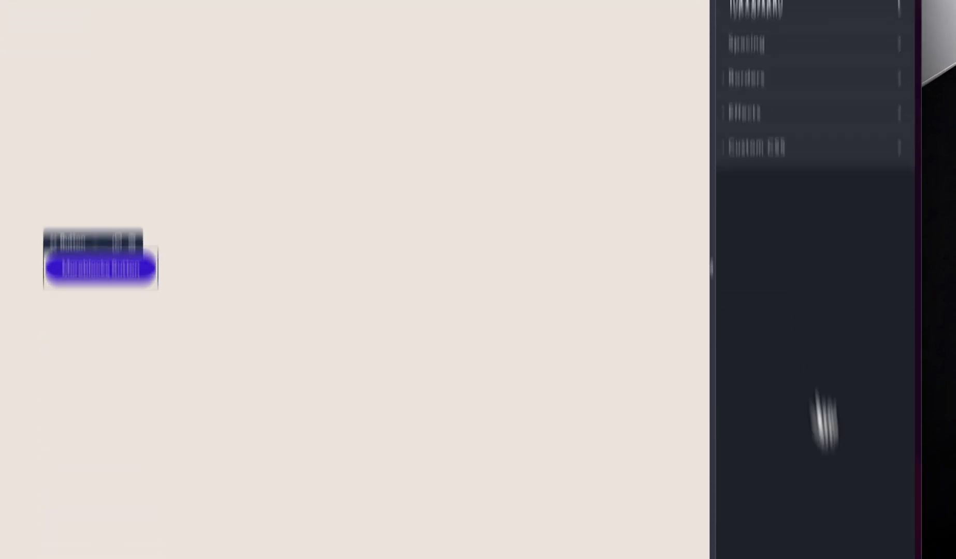
pyautogui.click(835, 523)
pyautogui.write('position')
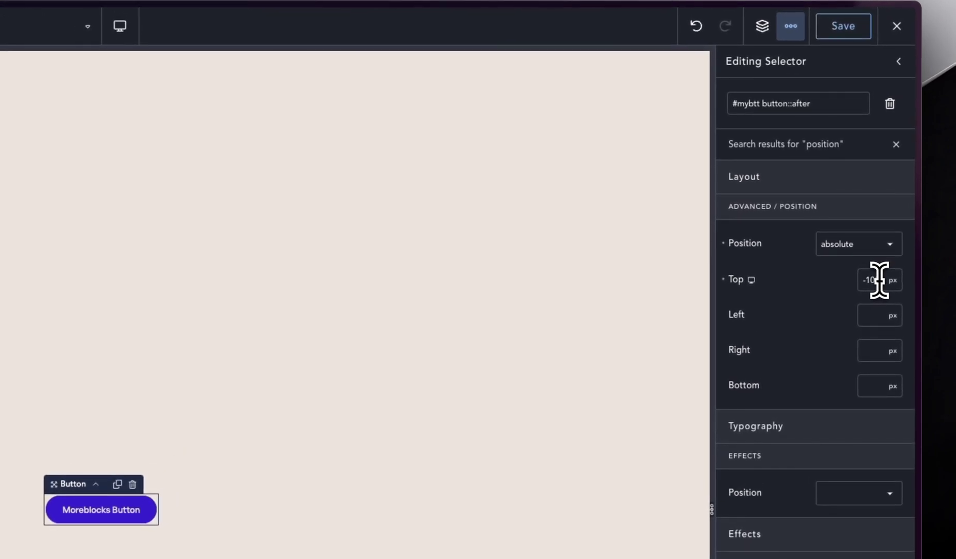
# - Lower the ::after pseudo-element's Top offset to -210 px so the button shows dark
pyautogui.press('Down')
pyautogui.press('Down')
pyautogui.press('Down')
pyautogui.press('Down')
pyautogui.press('Down')
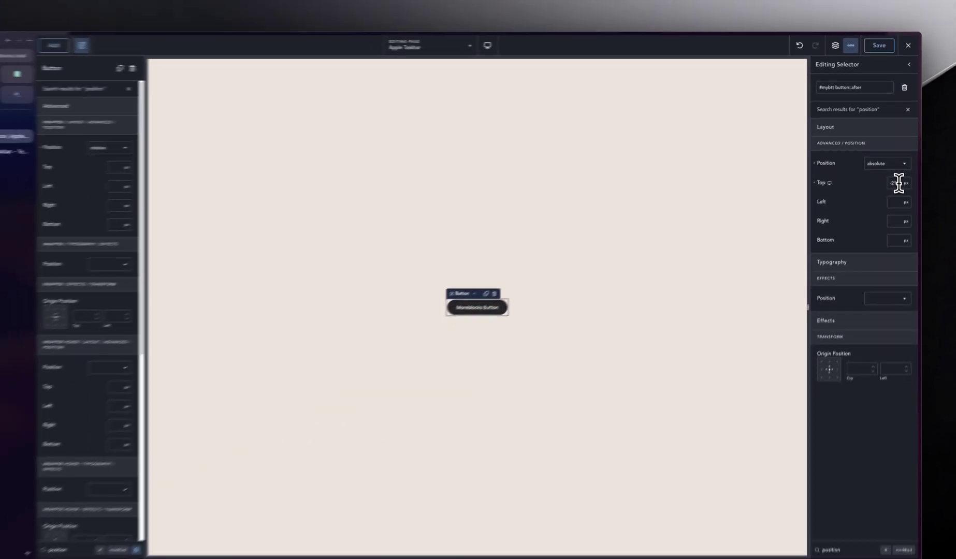
pyautogui.press('Down')
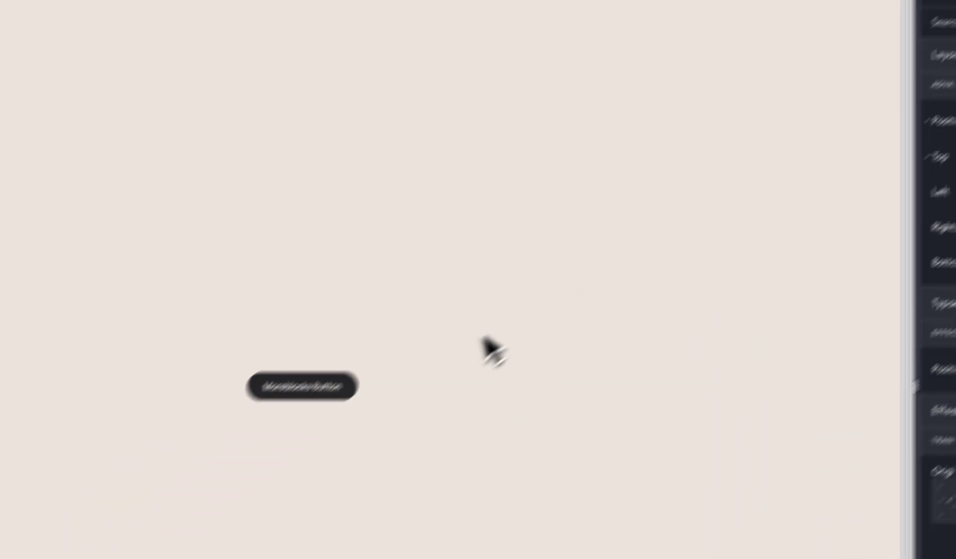
pyautogui.click(21, 224)
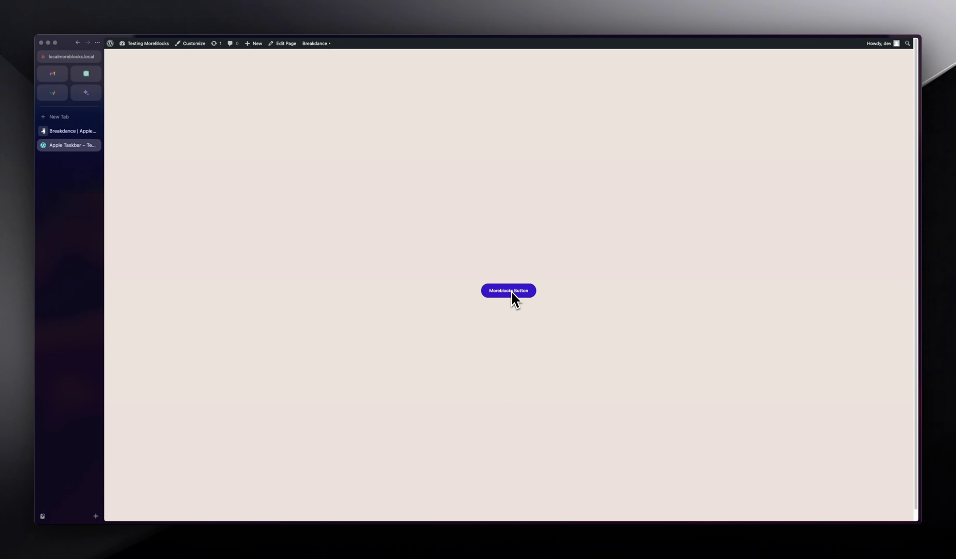
pyautogui.click(72, 131)
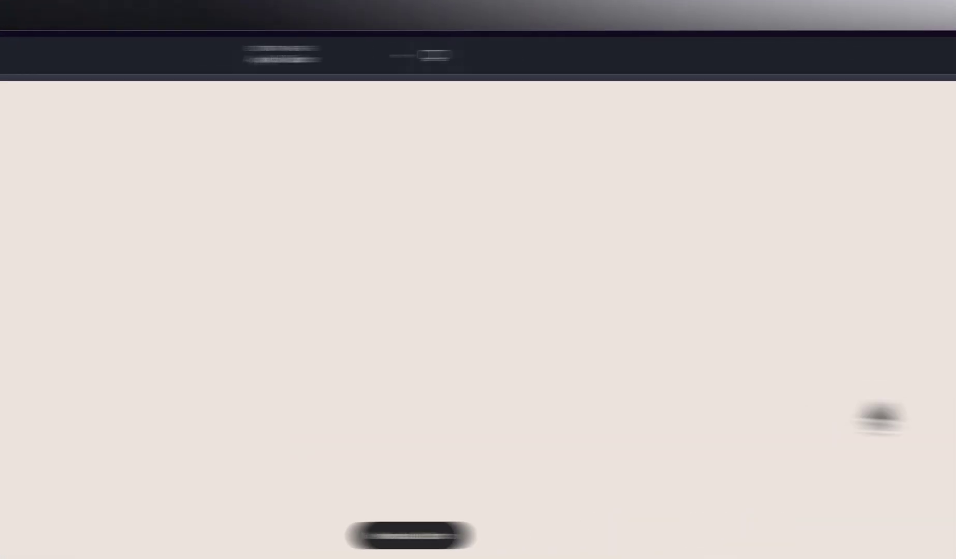
# - Clear the 'position' search and expand Custom CSS to show the content:'' code for #mybtt button::after
pyautogui.click(894, 102)
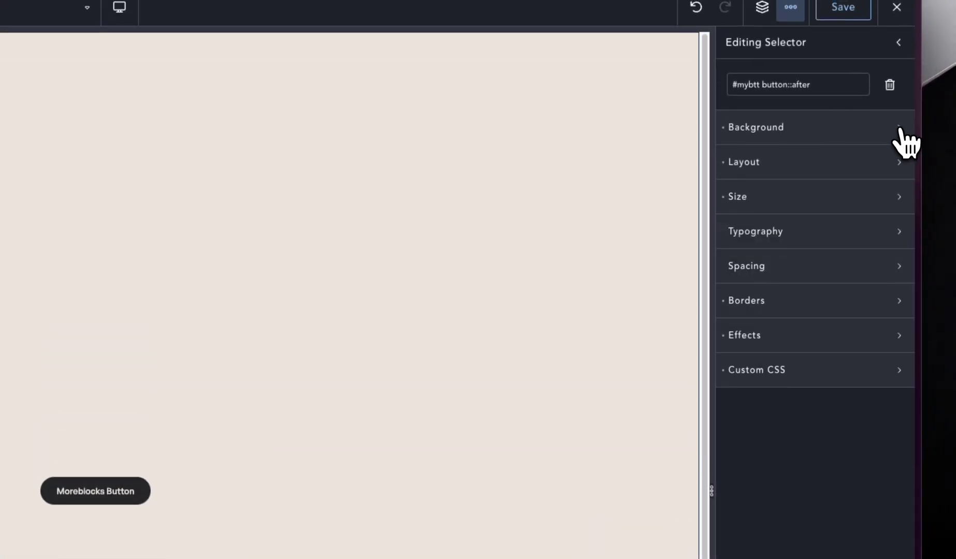
pyautogui.click(811, 370)
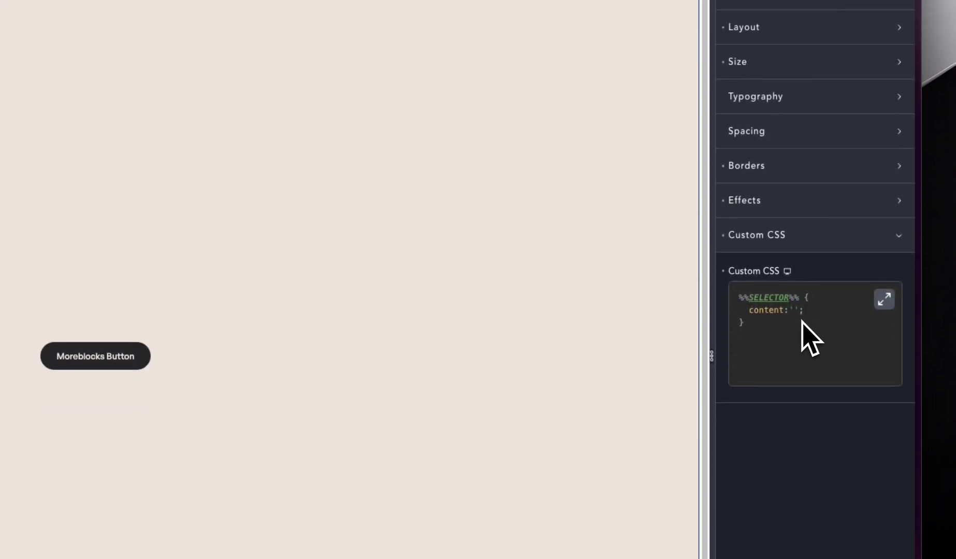
pyautogui.click(780, 237)
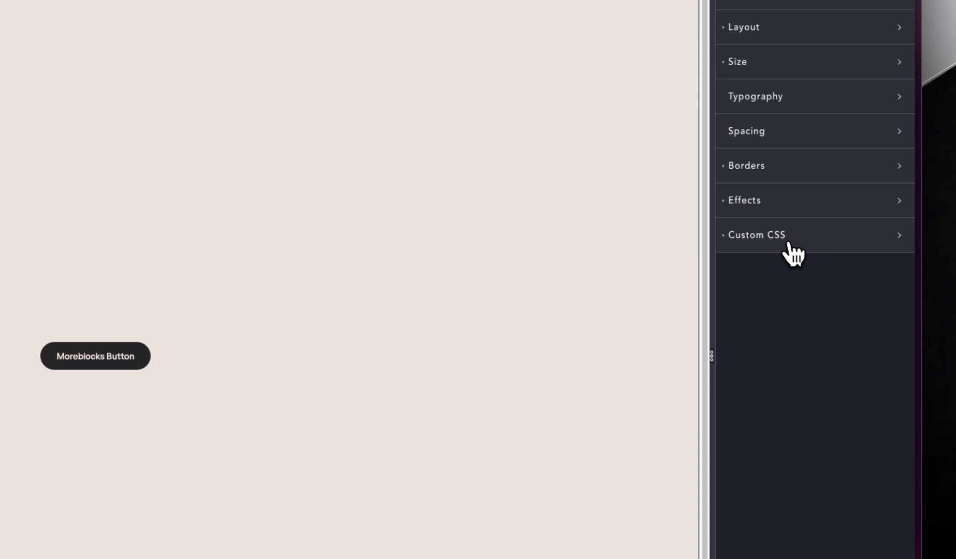
pyautogui.click(784, 239)
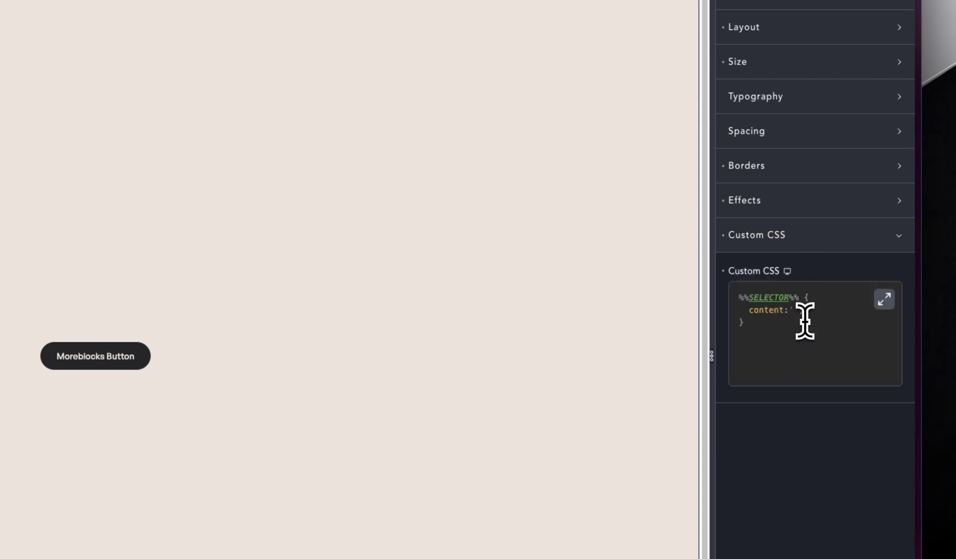